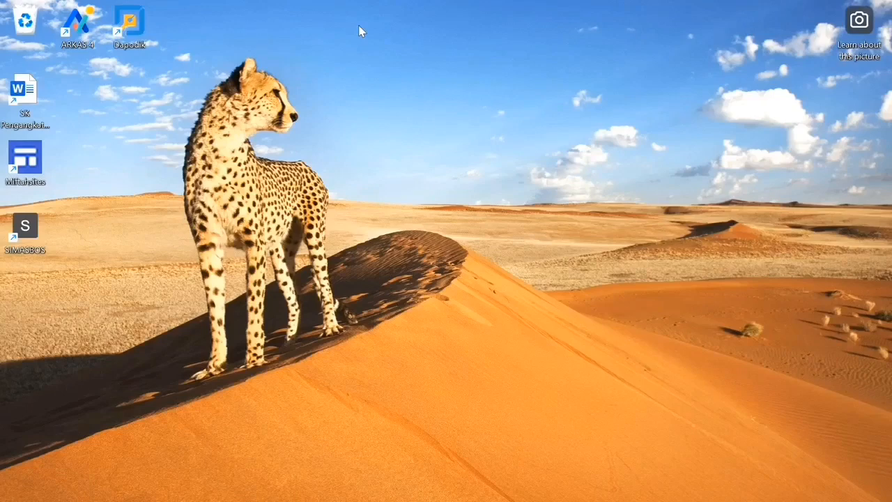
Step: Switch to Chrome, search Google for "merdeka mengajar", and open the Merdeka Mengajar site from the results
{"action": "mouse_move", "coordinate": [388, 501]}
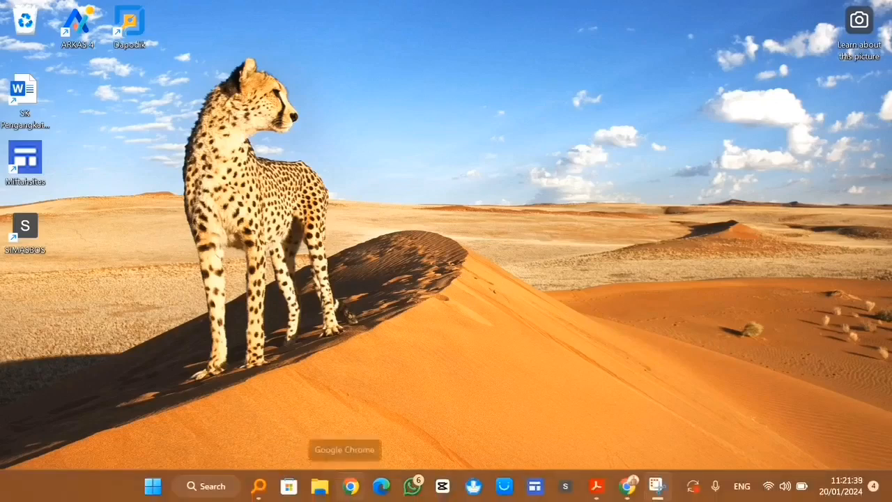
{"action": "left_click", "coordinate": [630, 489]}
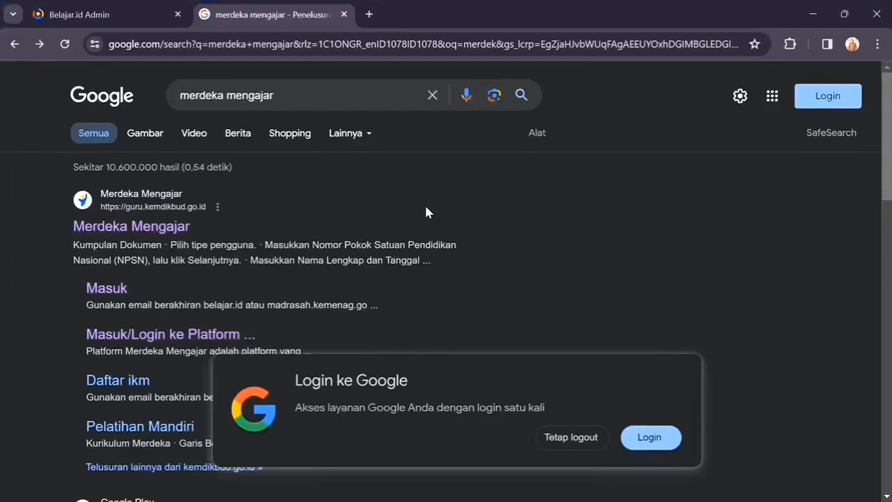
{"action": "left_click", "coordinate": [285, 93]}
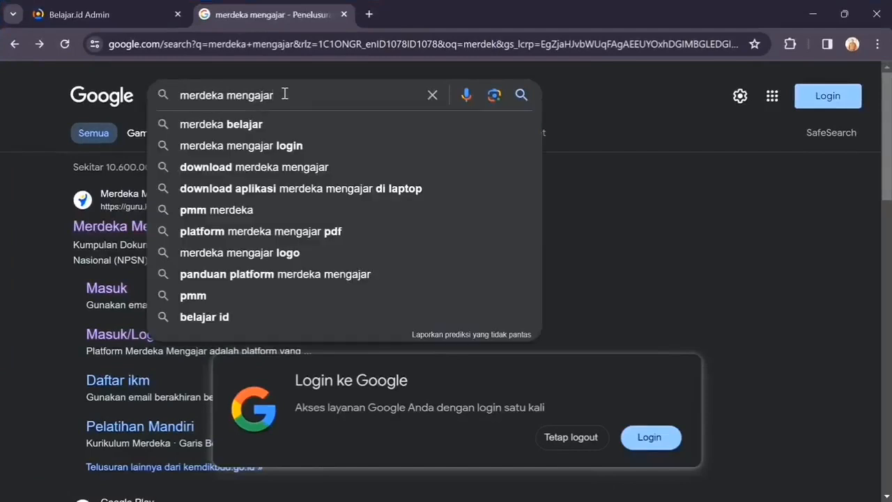
{"action": "key", "text": "Return"}
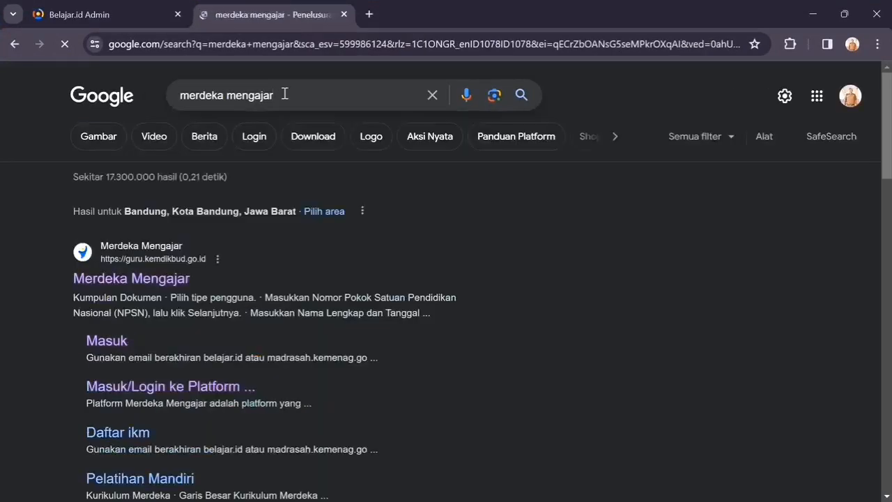
{"action": "left_click", "coordinate": [130, 279]}
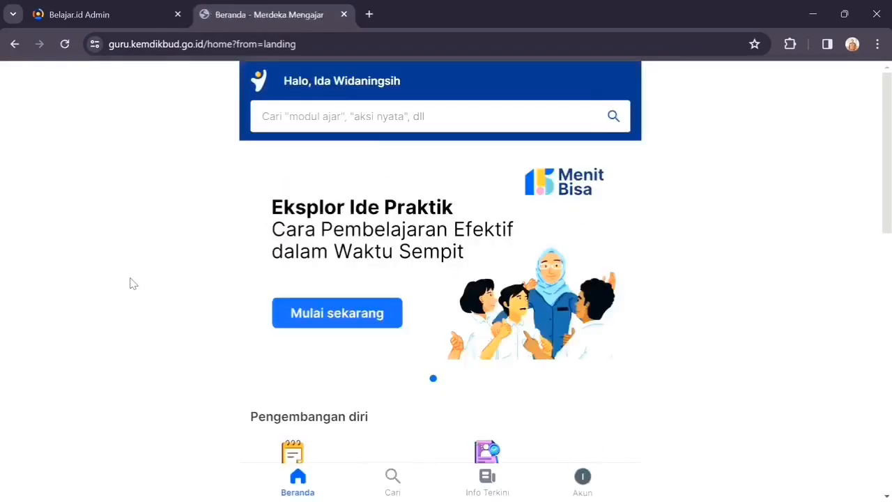
Step: Open Pengelolaan Kinerja from the Pengembangan diri section of the Merdeka Mengajar home page
{"action": "scroll", "coordinate": [197, 332], "scroll_direction": "down", "scroll_amount": 2}
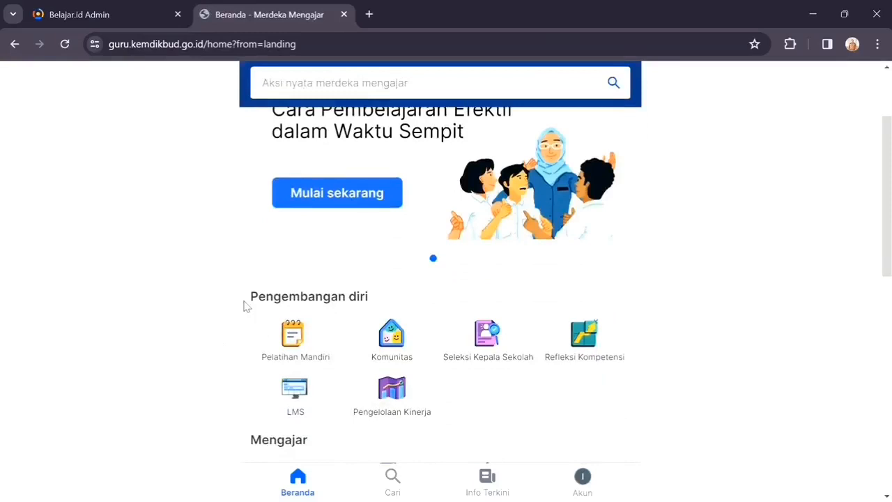
{"action": "scroll", "coordinate": [245, 306], "scroll_direction": "up", "scroll_amount": 2}
{"action": "scroll", "coordinate": [246, 306], "scroll_direction": "down", "scroll_amount": 3}
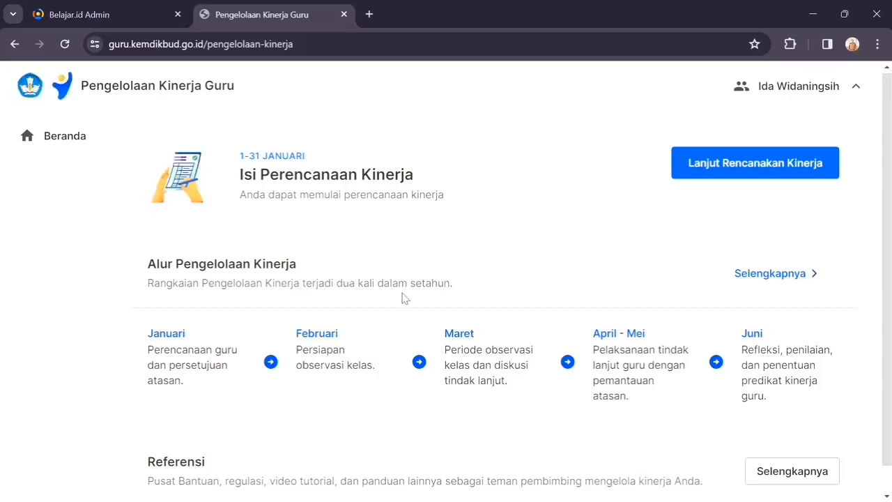
Step: Review the Alur Pengelolaan Kinerja timeline and continue to the January–June 2024 performance planning form
{"action": "scroll", "coordinate": [402, 298], "scroll_direction": "down", "scroll_amount": 1}
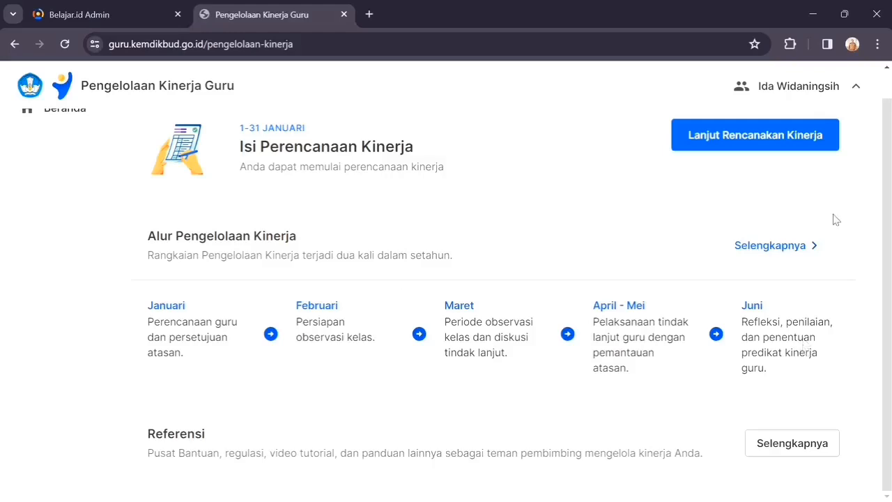
{"action": "scroll", "coordinate": [833, 219], "scroll_direction": "up", "scroll_amount": 1}
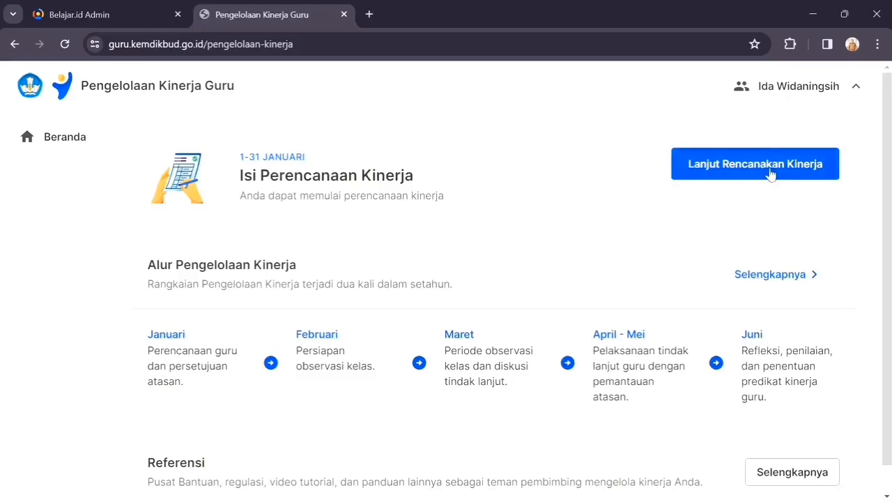
{"action": "left_click", "coordinate": [771, 174]}
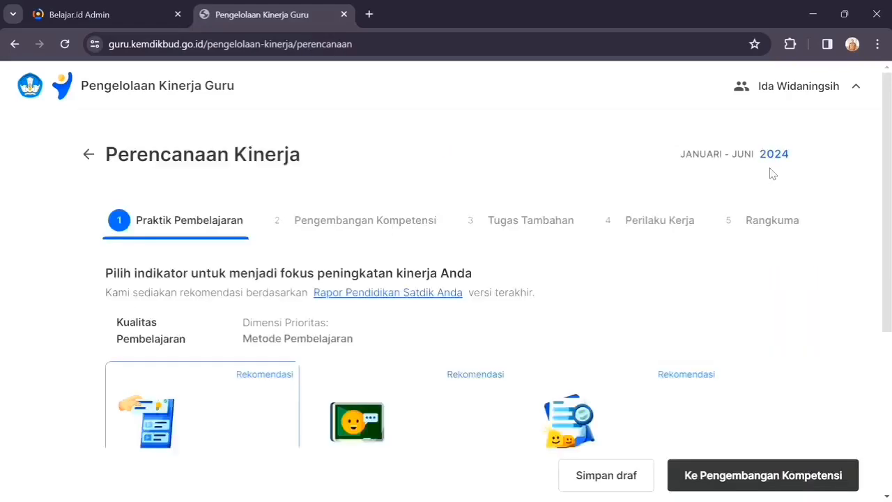
Step: Review the recommended Praktik Pembelajaran indicators and expand the list to show the other indicators
{"action": "scroll", "coordinate": [378, 293], "scroll_direction": "down", "scroll_amount": 1}
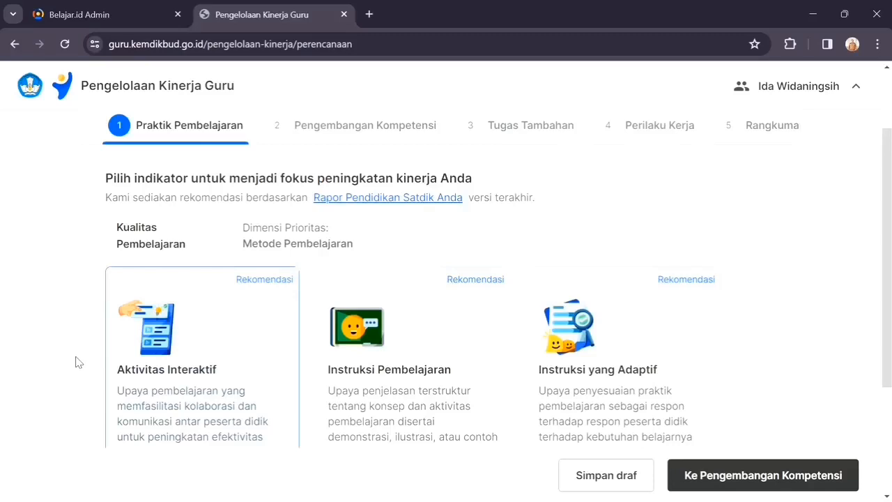
{"action": "scroll", "coordinate": [78, 361], "scroll_direction": "down", "scroll_amount": 2}
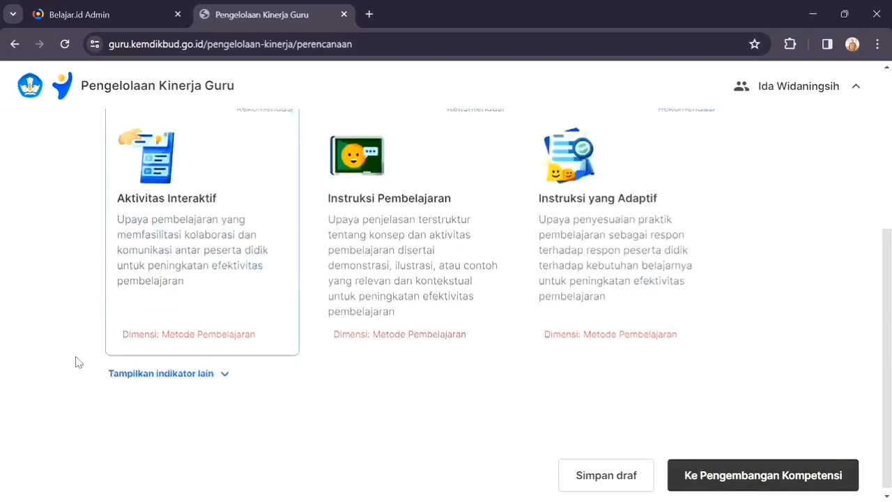
{"action": "scroll", "coordinate": [78, 361], "scroll_direction": "up", "scroll_amount": 4}
{"action": "scroll", "coordinate": [78, 362], "scroll_direction": "down", "scroll_amount": 1}
{"action": "scroll", "coordinate": [79, 362], "scroll_direction": "down", "scroll_amount": 3}
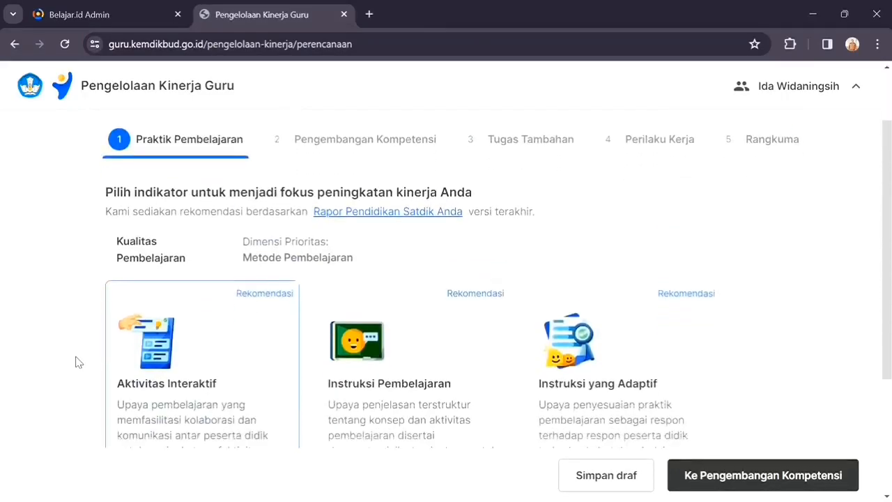
{"action": "left_click", "coordinate": [225, 371]}
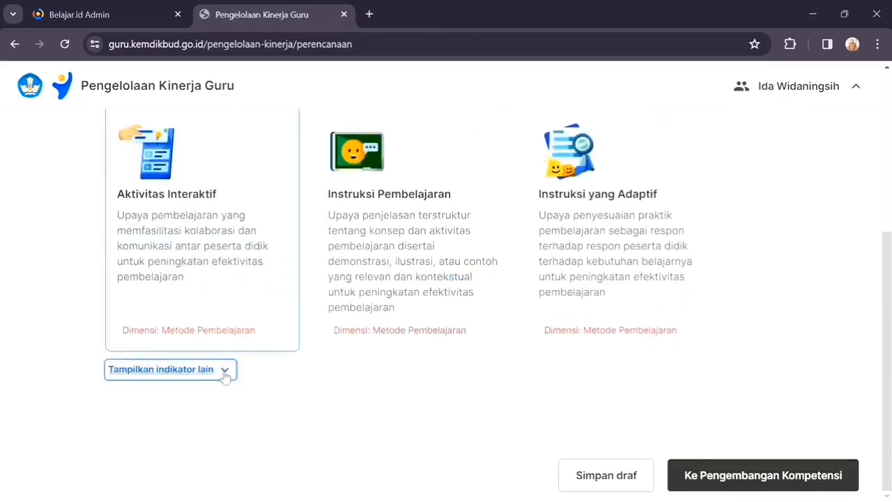
Step: Examine the additional indicators for classroom management and psychological support, along with the recommended teaching method indicators
{"action": "scroll", "coordinate": [89, 437], "scroll_direction": "down", "scroll_amount": 4}
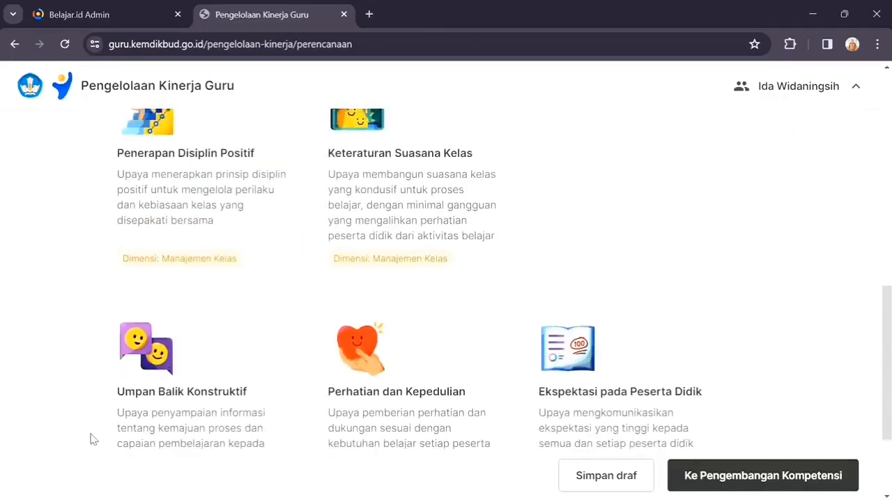
{"action": "scroll", "coordinate": [90, 438], "scroll_direction": "down", "scroll_amount": 2}
{"action": "scroll", "coordinate": [90, 437], "scroll_direction": "up", "scroll_amount": 1}
{"action": "scroll", "coordinate": [90, 438], "scroll_direction": "up", "scroll_amount": 2}
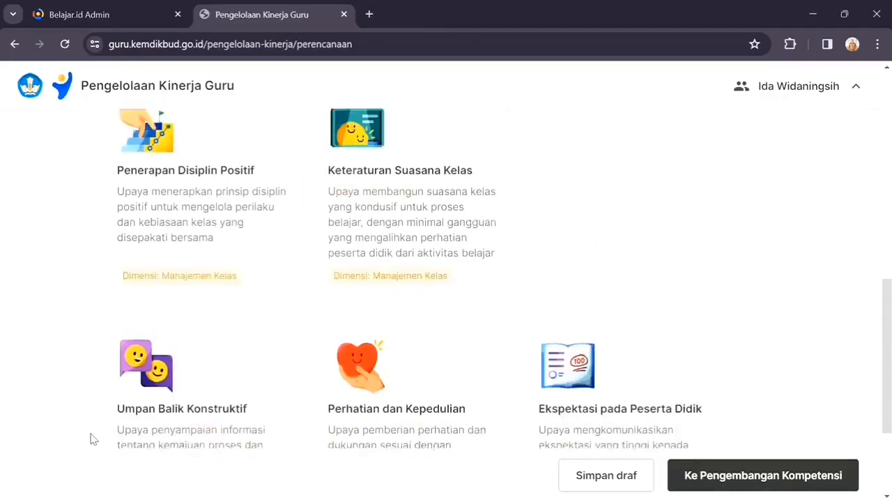
{"action": "scroll", "coordinate": [90, 437], "scroll_direction": "up", "scroll_amount": 4}
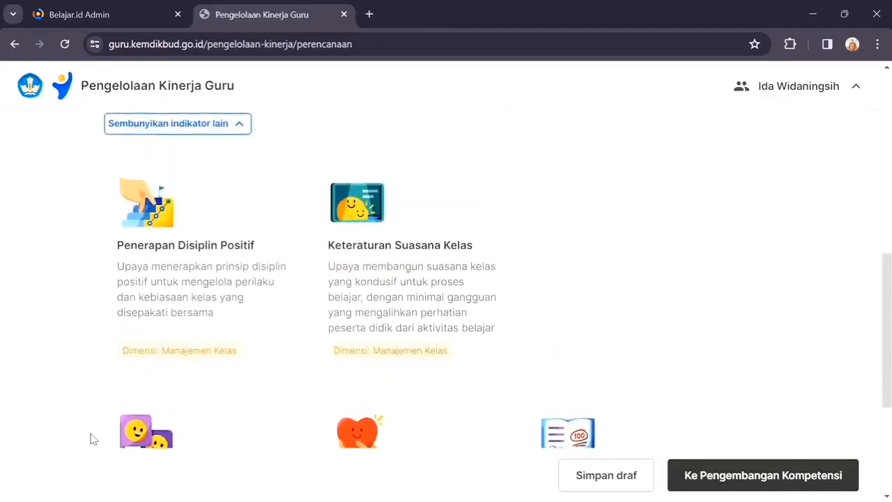
{"action": "scroll", "coordinate": [89, 437], "scroll_direction": "up", "scroll_amount": 1}
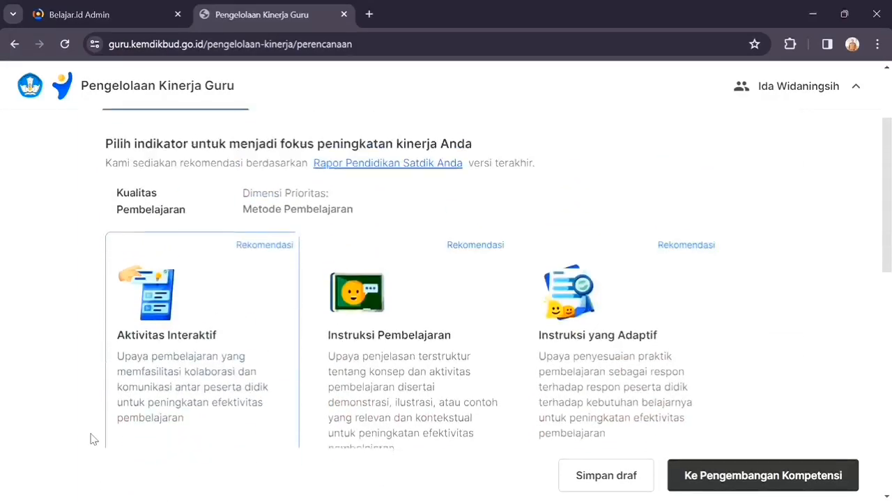
{"action": "scroll", "coordinate": [94, 439], "scroll_direction": "down", "scroll_amount": 1}
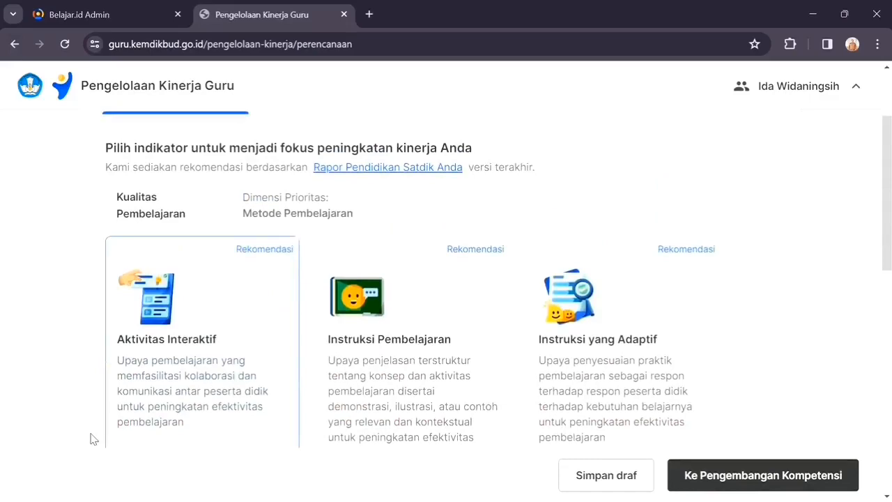
{"action": "scroll", "coordinate": [94, 439], "scroll_direction": "down", "scroll_amount": 5}
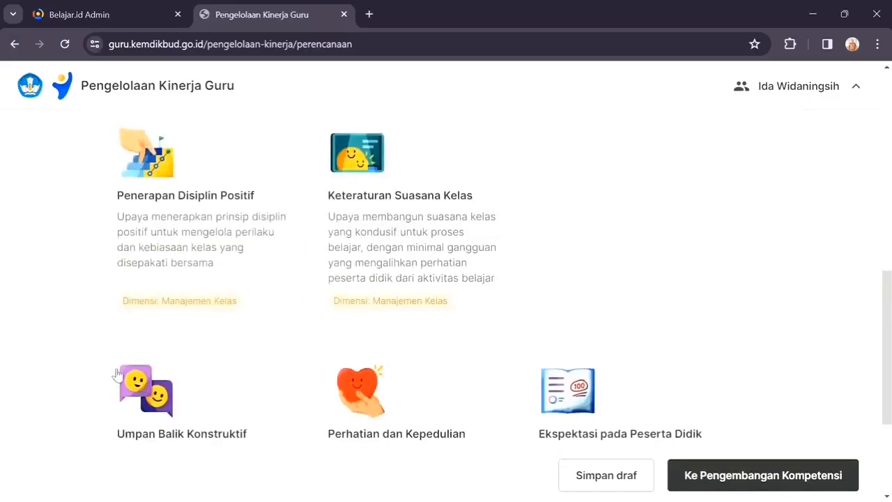
{"action": "scroll", "coordinate": [116, 375], "scroll_direction": "down", "scroll_amount": 2}
{"action": "scroll", "coordinate": [116, 375], "scroll_direction": "down", "scroll_amount": 1}
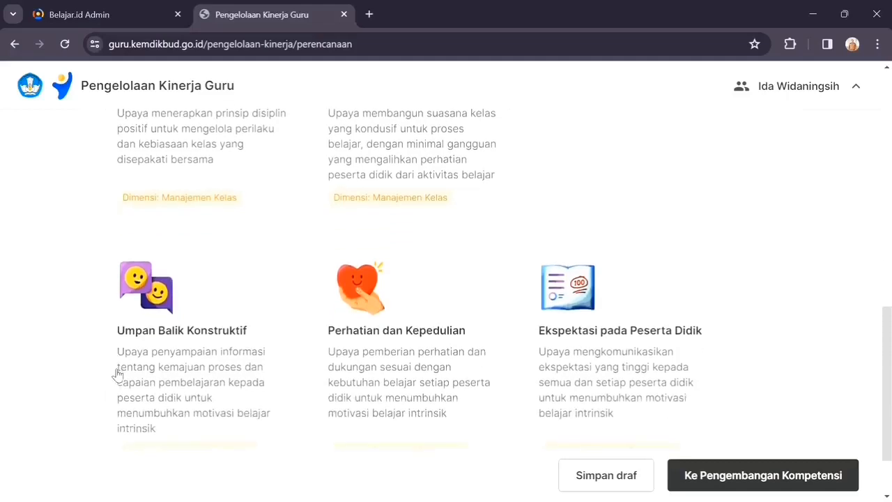
{"action": "scroll", "coordinate": [125, 357], "scroll_direction": "down", "scroll_amount": 1}
{"action": "scroll", "coordinate": [126, 357], "scroll_direction": "up", "scroll_amount": 1}
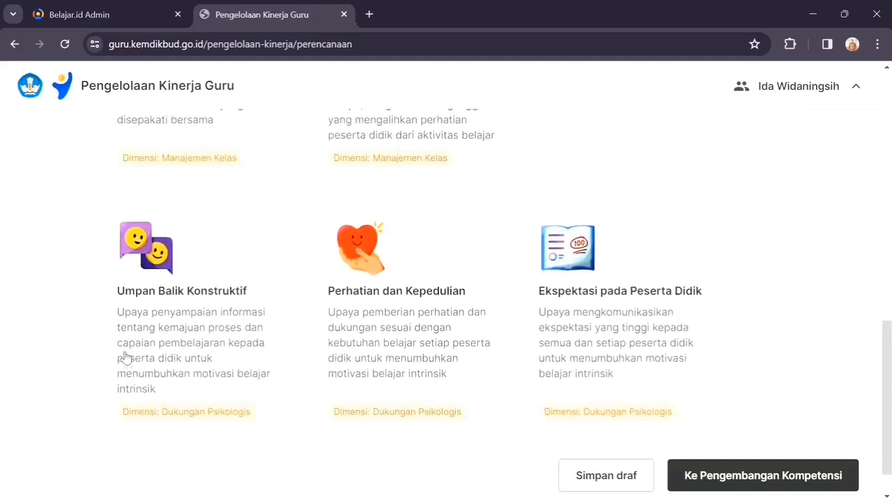
{"action": "scroll", "coordinate": [125, 357], "scroll_direction": "up", "scroll_amount": 2}
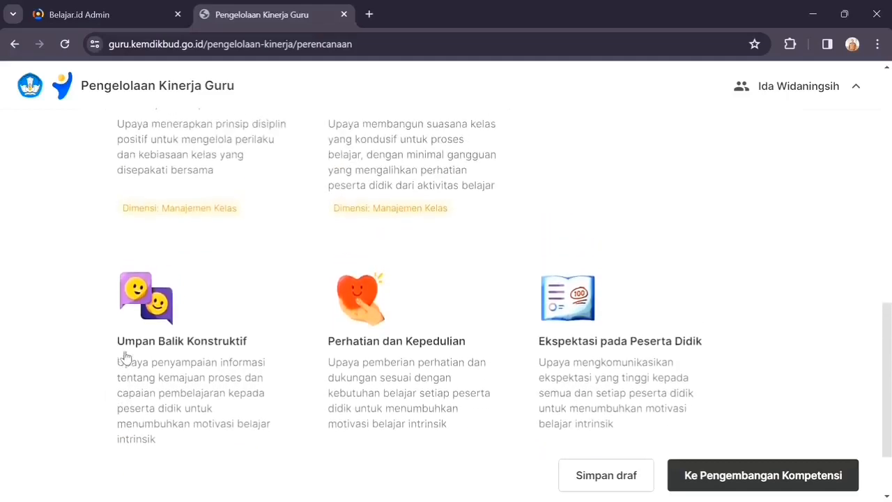
{"action": "scroll", "coordinate": [126, 357], "scroll_direction": "up", "scroll_amount": 3}
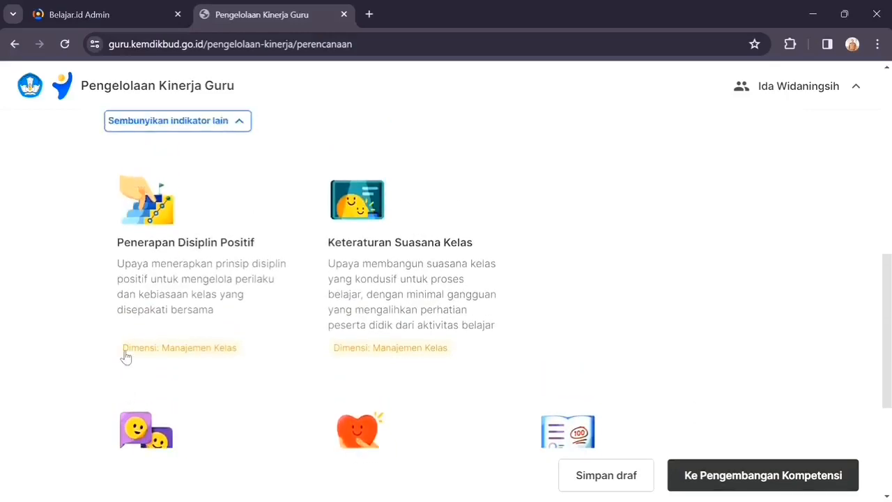
{"action": "scroll", "coordinate": [125, 359], "scroll_direction": "up", "scroll_amount": 6}
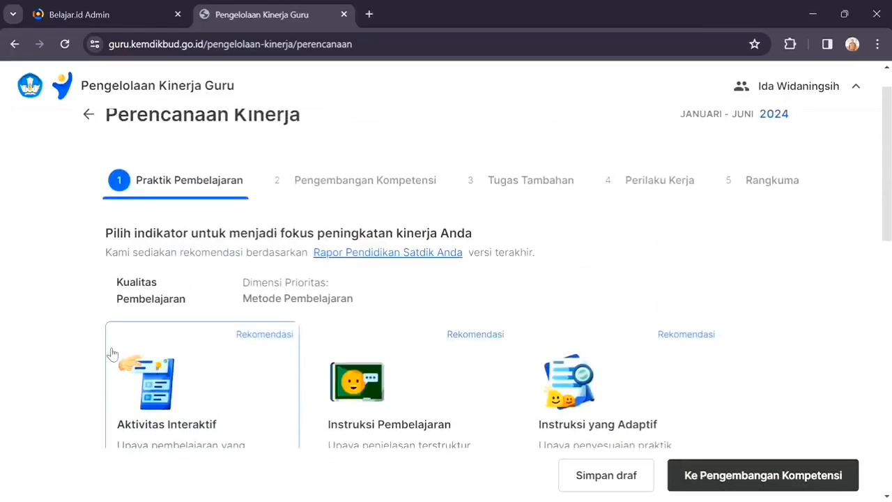
Step: Select Instruksi Pembelajaran as the focus indicator for performance improvement
{"action": "scroll", "coordinate": [111, 354], "scroll_direction": "down", "scroll_amount": 1}
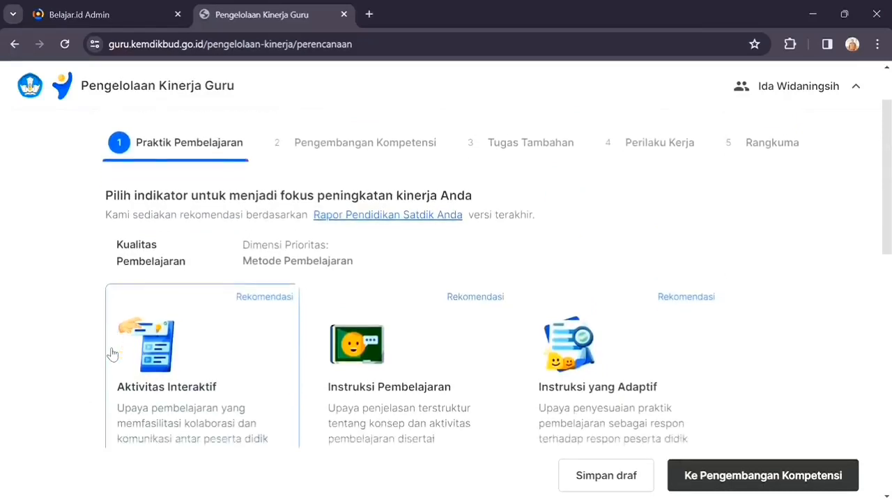
{"action": "scroll", "coordinate": [111, 354], "scroll_direction": "down", "scroll_amount": 1}
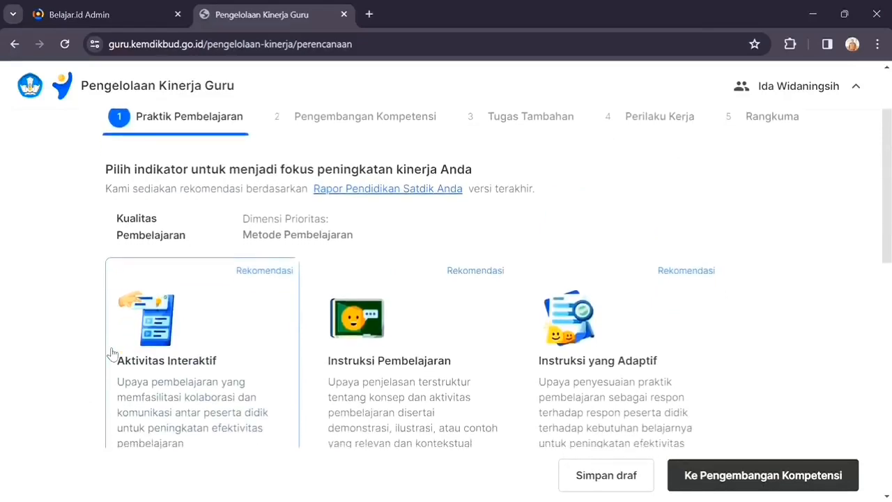
{"action": "scroll", "coordinate": [112, 354], "scroll_direction": "down", "scroll_amount": 1}
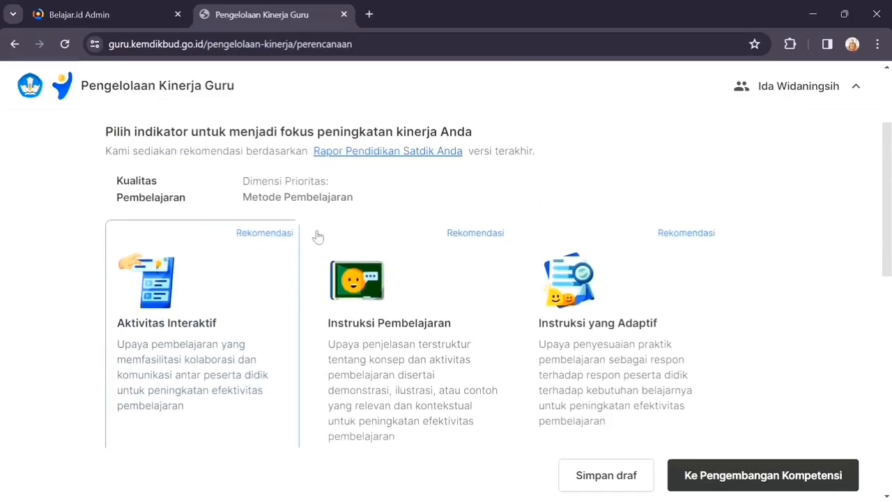
{"action": "left_click", "coordinate": [382, 305]}
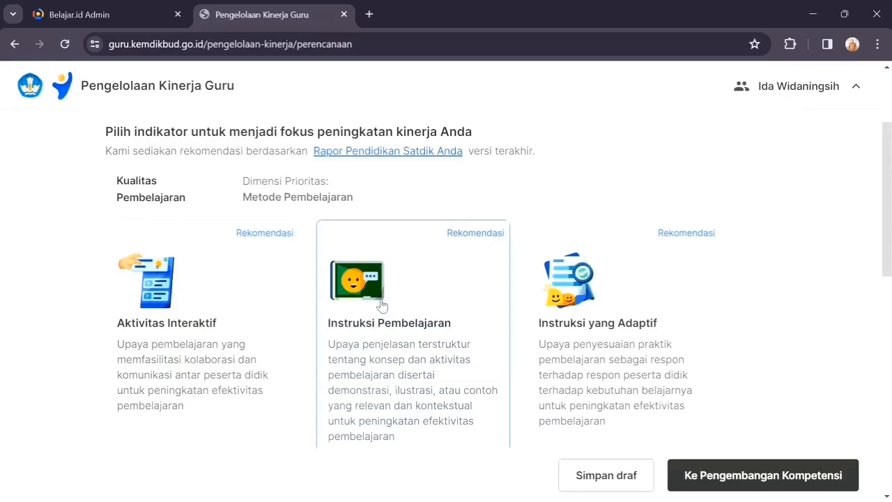
Step: Compare the Manajemen Kelas and Dukungan Psikologis indicators with the selected Instruksi Pembelajaran indicator
{"action": "scroll", "coordinate": [381, 305], "scroll_direction": "down", "scroll_amount": 8}
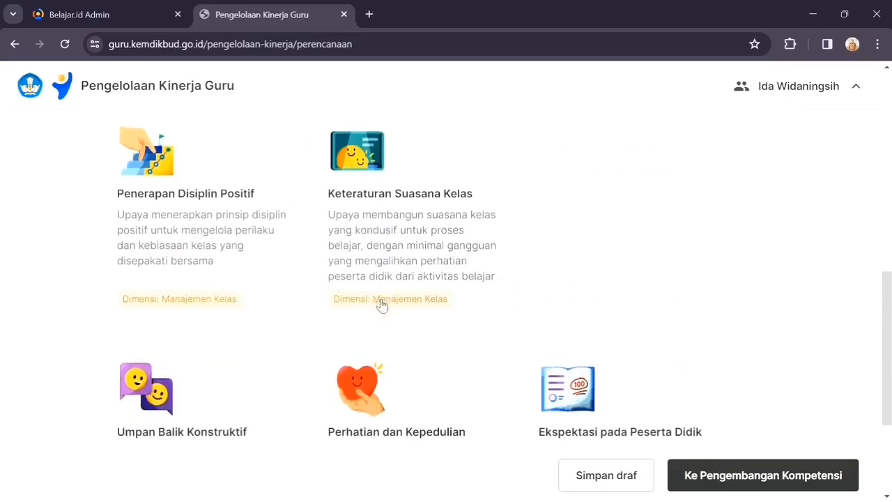
{"action": "scroll", "coordinate": [382, 306], "scroll_direction": "down", "scroll_amount": 1}
{"action": "scroll", "coordinate": [382, 305], "scroll_direction": "up", "scroll_amount": 1}
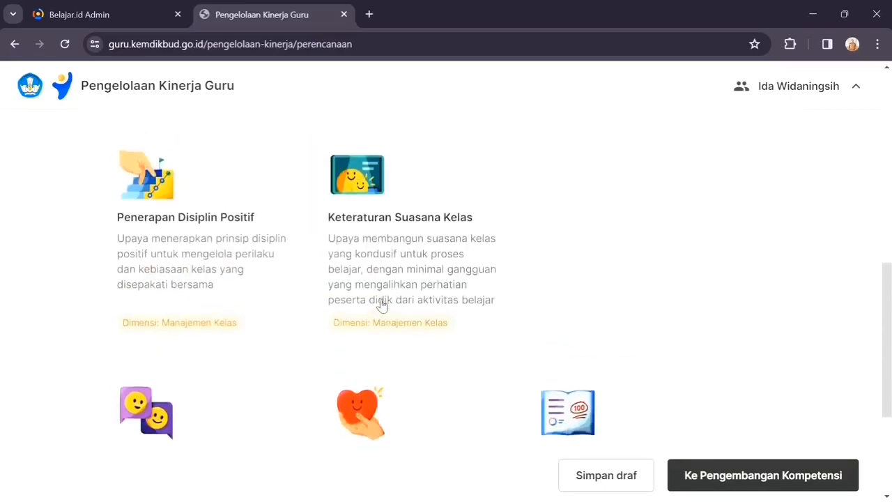
{"action": "scroll", "coordinate": [382, 305], "scroll_direction": "up", "scroll_amount": 1}
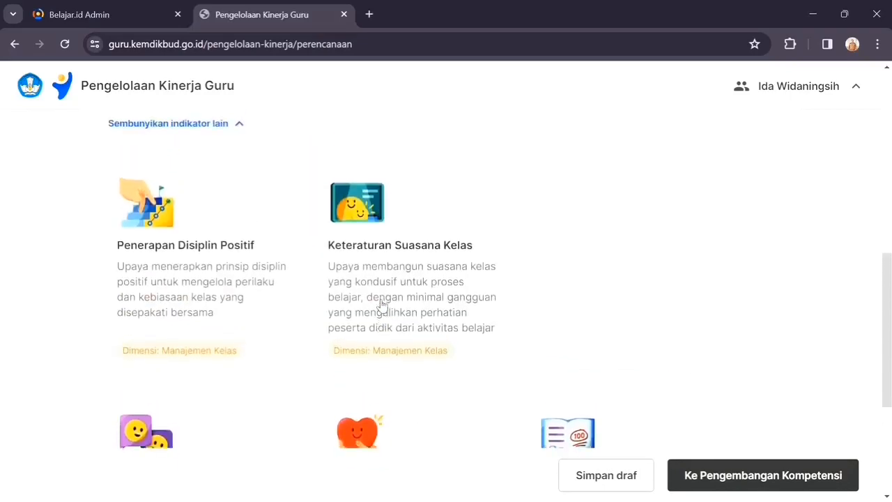
{"action": "scroll", "coordinate": [381, 304], "scroll_direction": "up", "scroll_amount": 2}
{"action": "scroll", "coordinate": [379, 304], "scroll_direction": "down", "scroll_amount": 4}
{"action": "scroll", "coordinate": [380, 307], "scroll_direction": "up", "scroll_amount": 2}
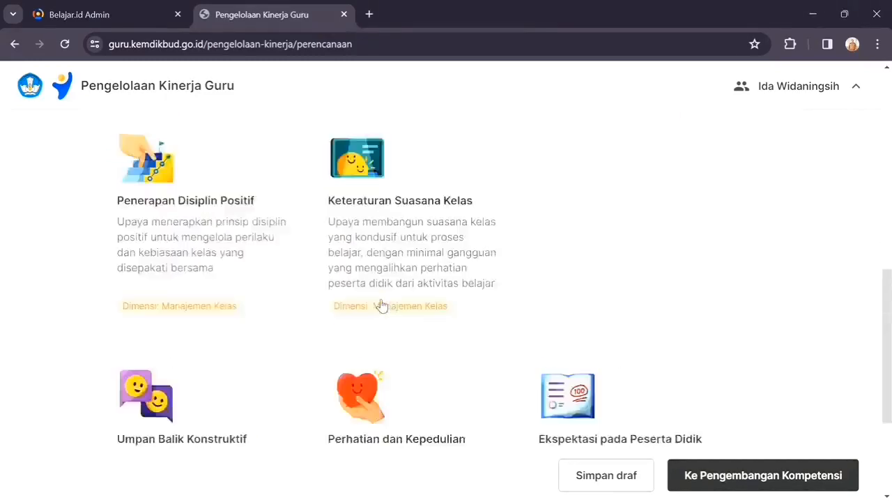
{"action": "scroll", "coordinate": [549, 265], "scroll_direction": "up", "scroll_amount": 5}
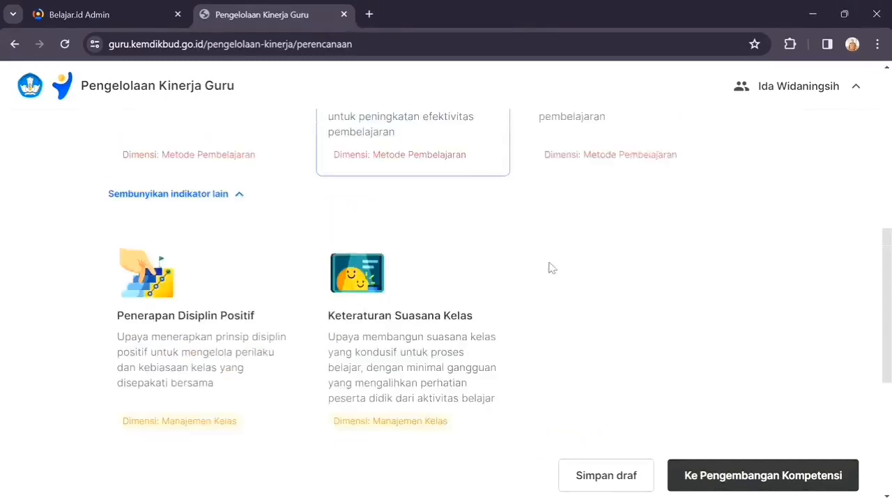
{"action": "scroll", "coordinate": [549, 268], "scroll_direction": "up", "scroll_amount": 1}
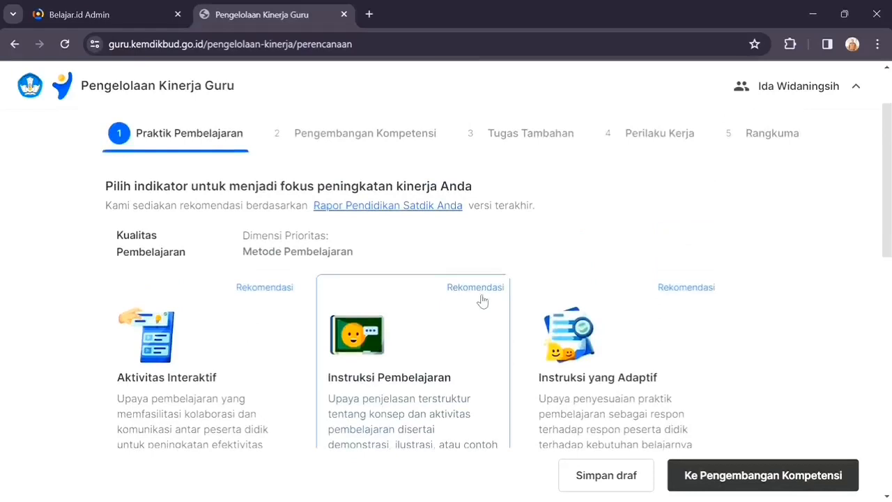
Step: Continue to the Pengembangan Kompetensi stage and review its points requirements
{"action": "scroll", "coordinate": [480, 301], "scroll_direction": "down", "scroll_amount": 1}
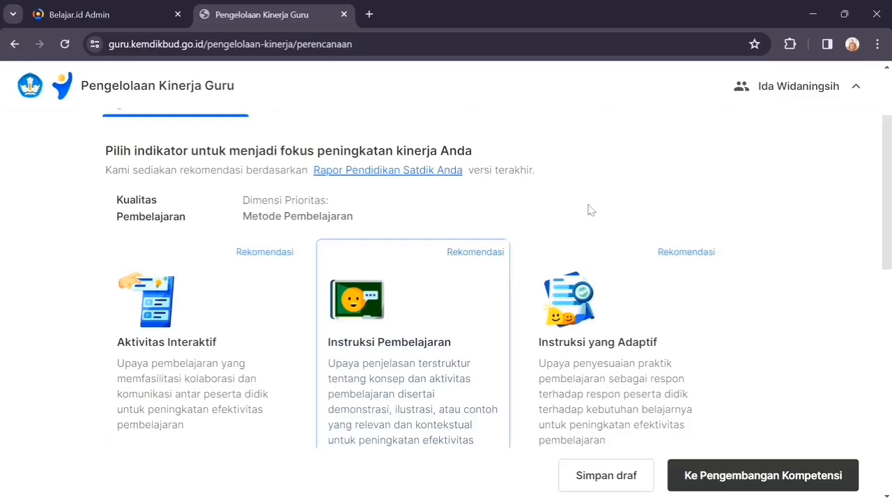
{"action": "left_click", "coordinate": [740, 477]}
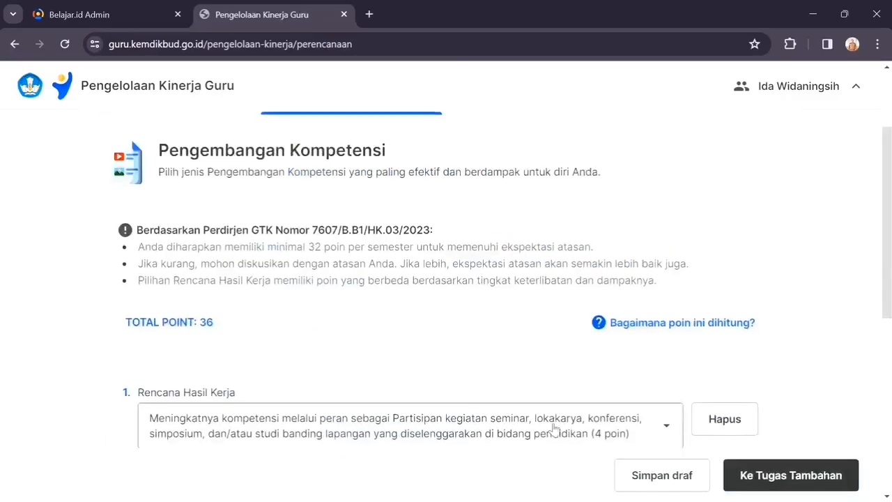
{"action": "scroll", "coordinate": [553, 428], "scroll_direction": "up", "scroll_amount": 2}
{"action": "scroll", "coordinate": [549, 428], "scroll_direction": "down", "scroll_amount": 3}
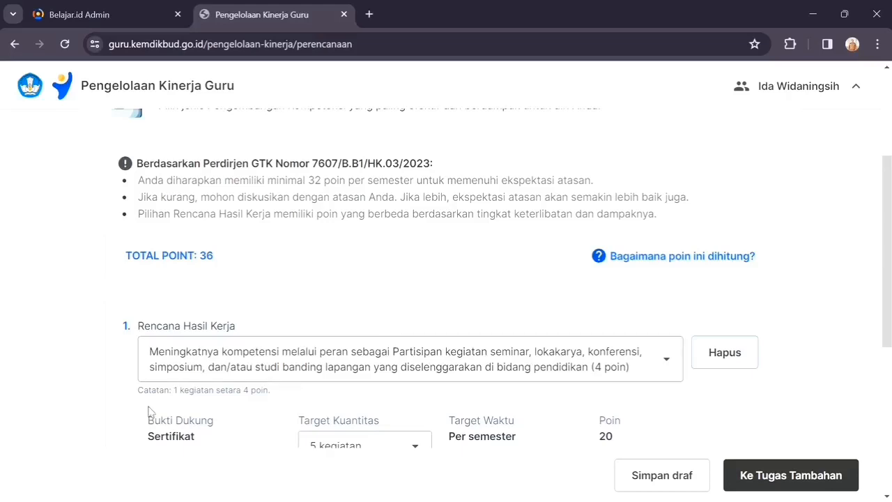
Step: Examine the evidence, target quantity and points of the seminar participant and independent training Rencana Hasil Kerja entries
{"action": "scroll", "coordinate": [134, 408], "scroll_direction": "down", "scroll_amount": 1}
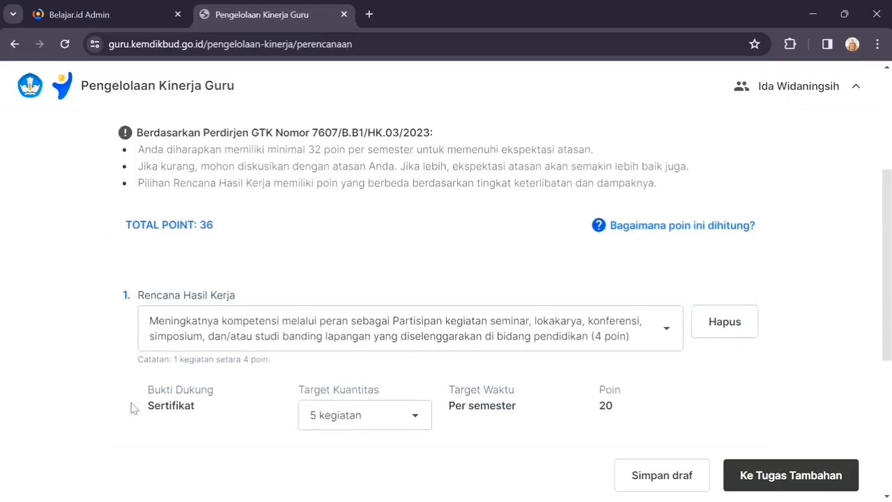
{"action": "scroll", "coordinate": [135, 408], "scroll_direction": "down", "scroll_amount": 1}
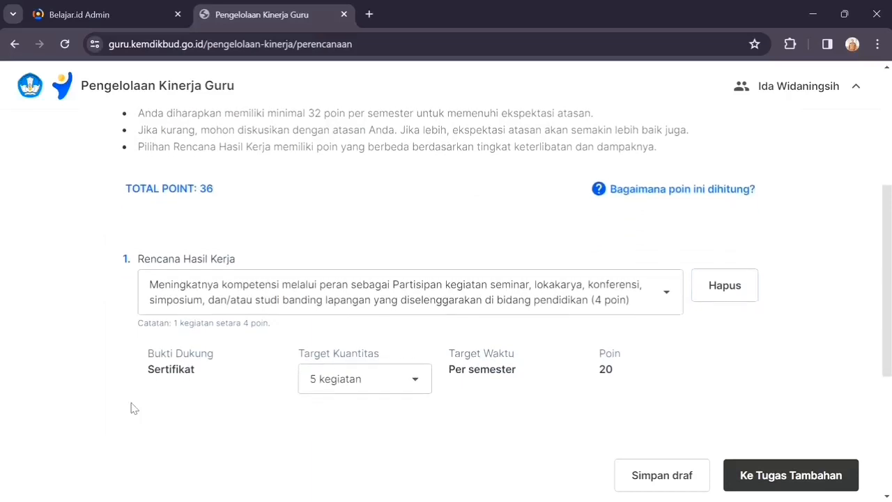
{"action": "scroll", "coordinate": [133, 407], "scroll_direction": "down", "scroll_amount": 1}
{"action": "scroll", "coordinate": [129, 404], "scroll_direction": "down", "scroll_amount": 2}
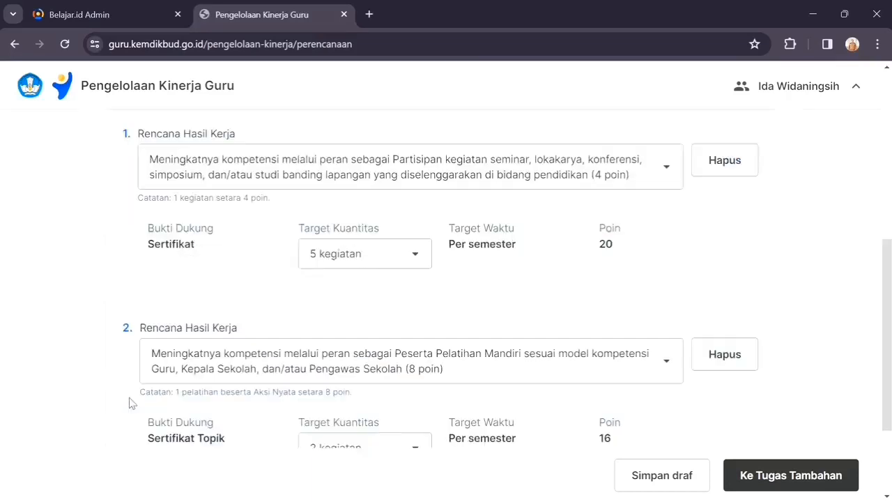
{"action": "scroll", "coordinate": [131, 406], "scroll_direction": "down", "scroll_amount": 1}
{"action": "scroll", "coordinate": [136, 406], "scroll_direction": "up", "scroll_amount": 4}
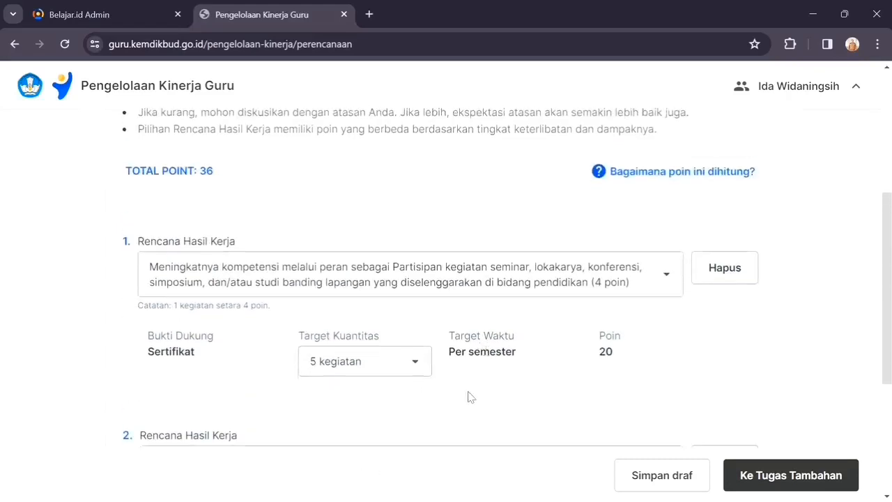
{"action": "scroll", "coordinate": [468, 396], "scroll_direction": "down", "scroll_amount": 1}
{"action": "scroll", "coordinate": [470, 396], "scroll_direction": "down", "scroll_amount": 2}
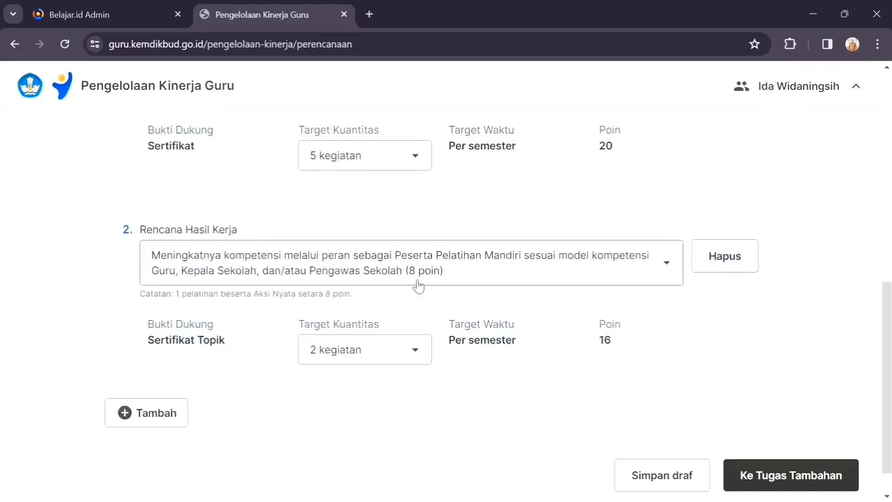
{"action": "scroll", "coordinate": [418, 285], "scroll_direction": "up", "scroll_amount": 1}
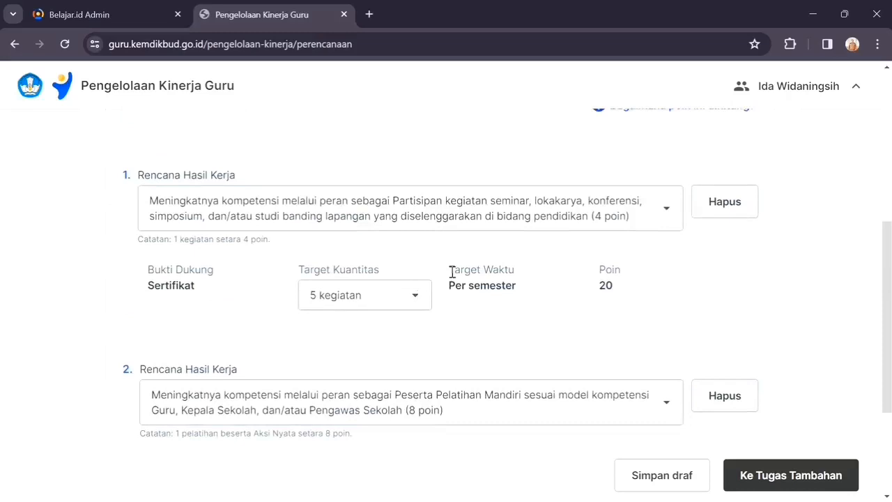
{"action": "scroll", "coordinate": [451, 272], "scroll_direction": "up", "scroll_amount": 1}
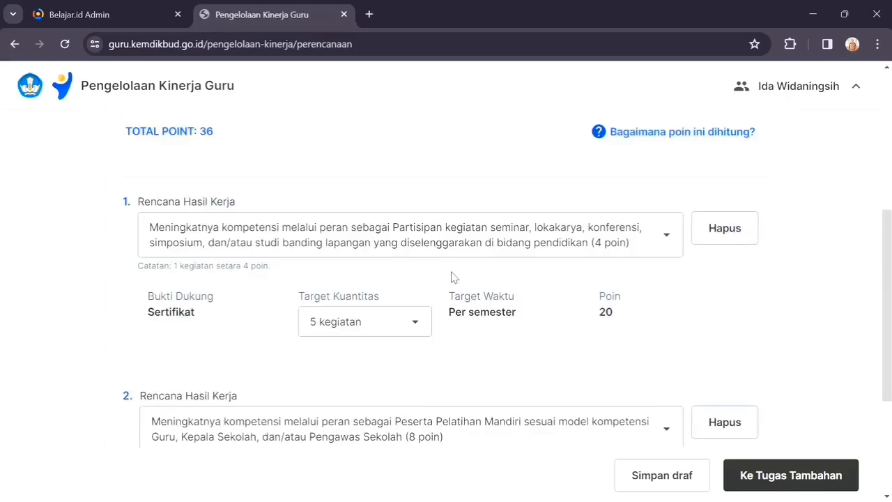
Step: Compare both Rencana Hasil Kerja entries with each other and with the Perdirjen GTK points guidelines
{"action": "scroll", "coordinate": [452, 276], "scroll_direction": "down", "scroll_amount": 1}
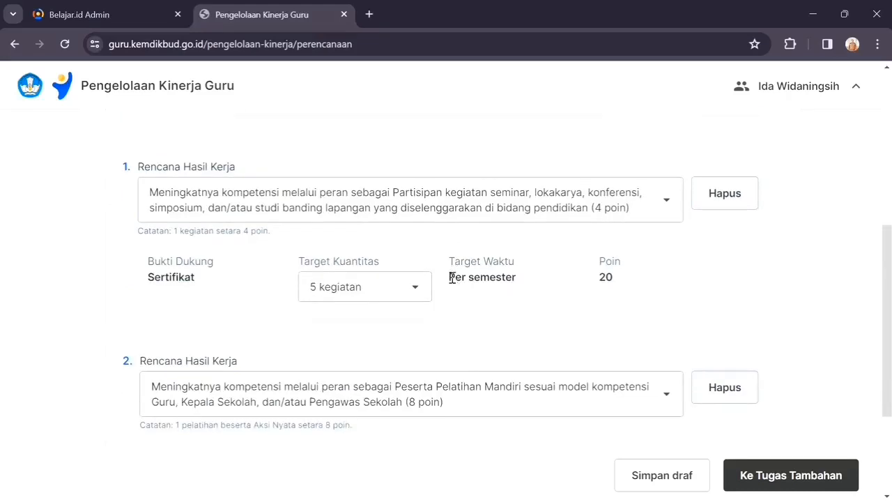
{"action": "scroll", "coordinate": [438, 364], "scroll_direction": "down", "scroll_amount": 1}
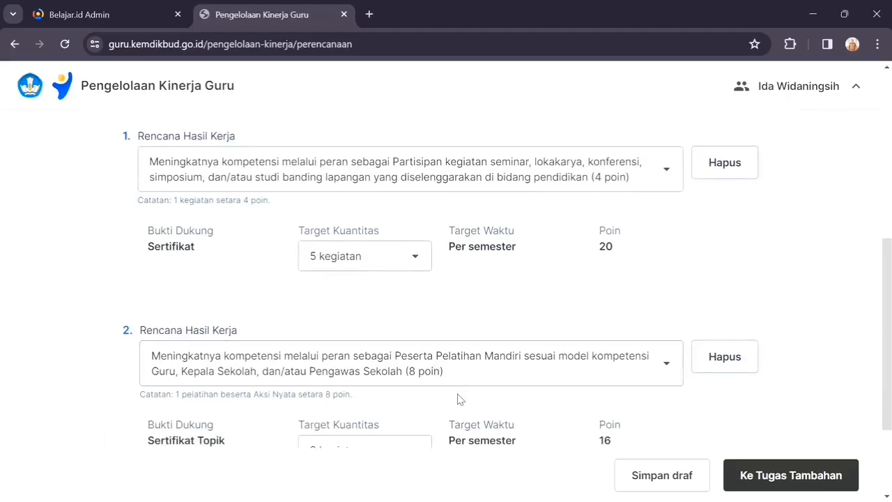
{"action": "scroll", "coordinate": [478, 408], "scroll_direction": "down", "scroll_amount": 1}
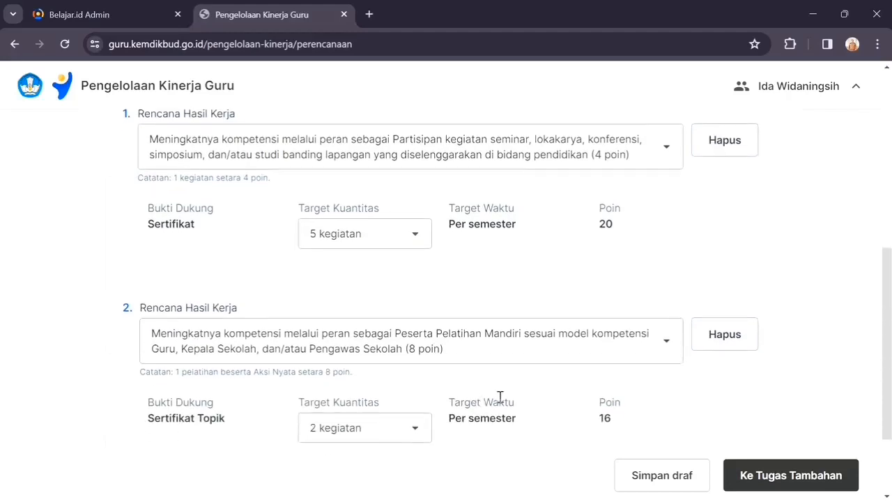
{"action": "scroll", "coordinate": [499, 397], "scroll_direction": "down", "scroll_amount": 1}
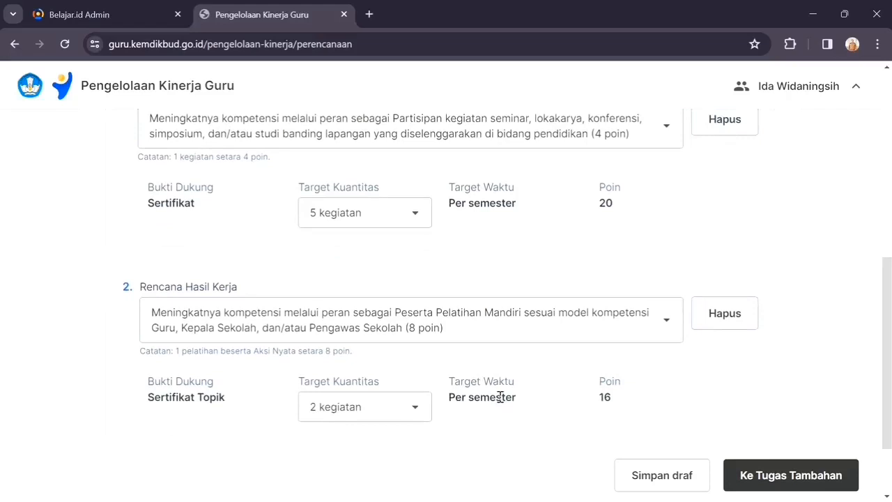
{"action": "scroll", "coordinate": [498, 365], "scroll_direction": "up", "scroll_amount": 1}
{"action": "scroll", "coordinate": [497, 370], "scroll_direction": "up", "scroll_amount": 1}
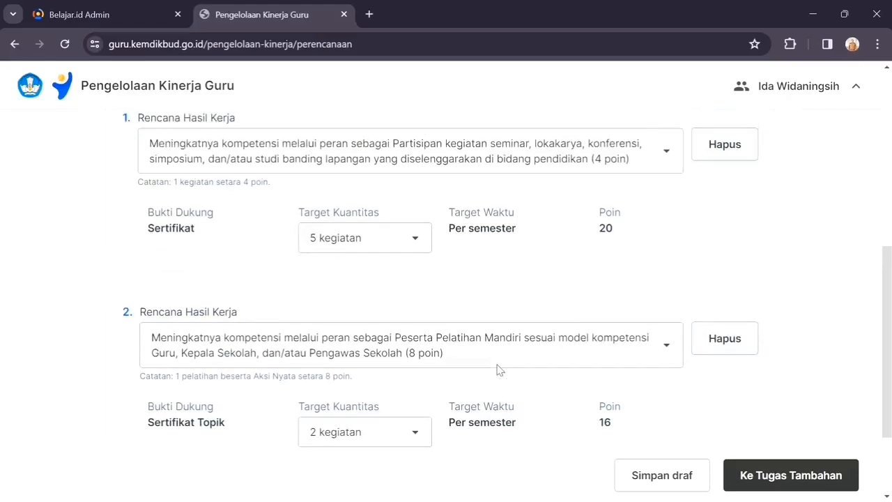
{"action": "scroll", "coordinate": [497, 365], "scroll_direction": "down", "scroll_amount": 2}
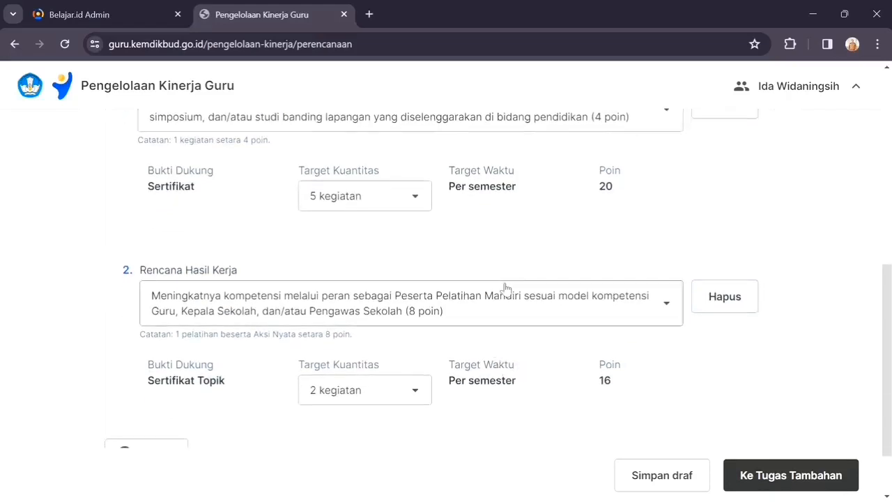
{"action": "scroll", "coordinate": [485, 313], "scroll_direction": "down", "scroll_amount": 2}
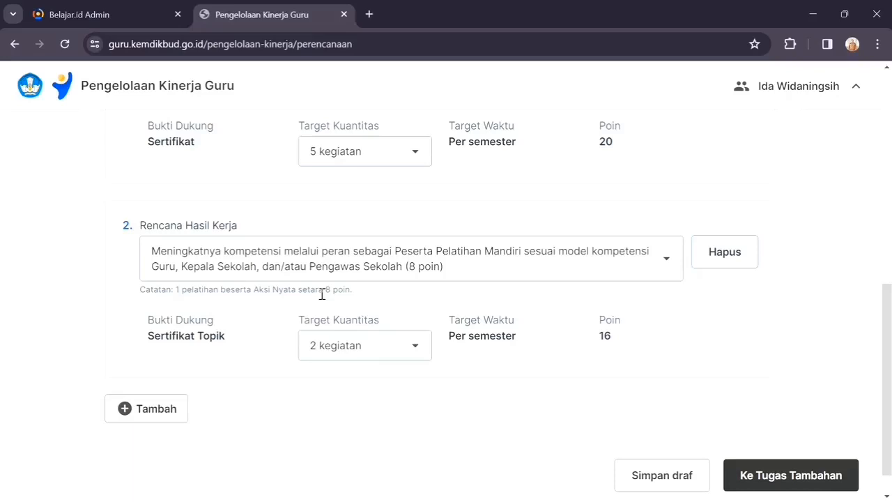
{"action": "scroll", "coordinate": [322, 294], "scroll_direction": "up", "scroll_amount": 7}
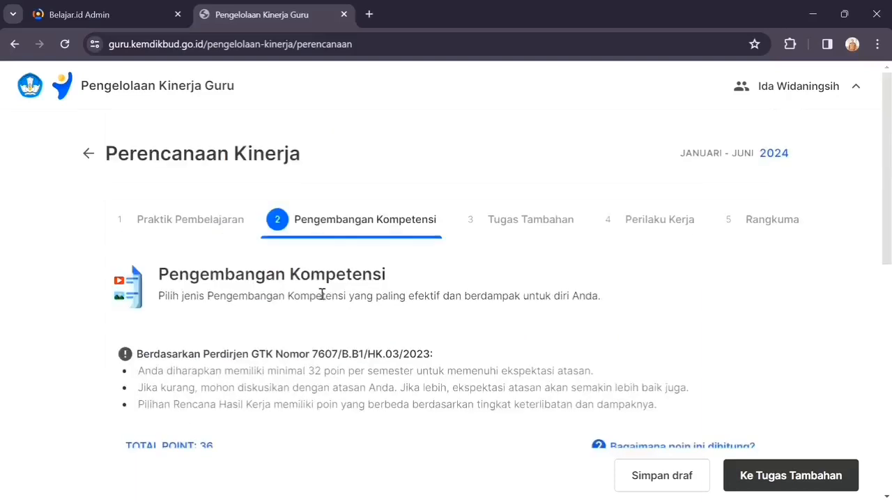
{"action": "scroll", "coordinate": [322, 294], "scroll_direction": "down", "scroll_amount": 5}
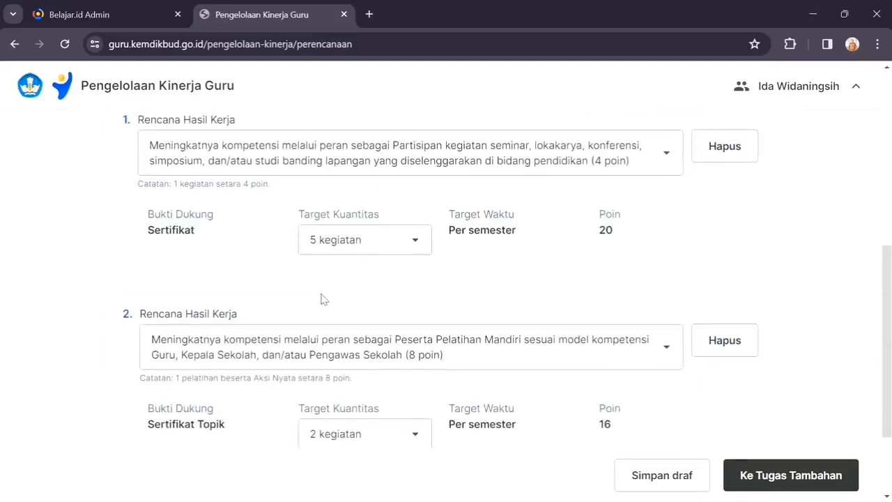
{"action": "scroll", "coordinate": [322, 298], "scroll_direction": "up", "scroll_amount": 4}
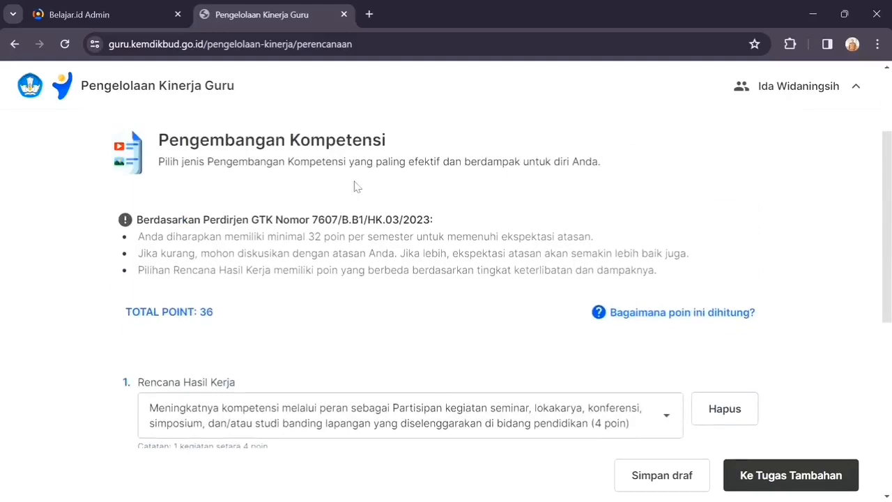
{"action": "scroll", "coordinate": [333, 224], "scroll_direction": "down", "scroll_amount": 5}
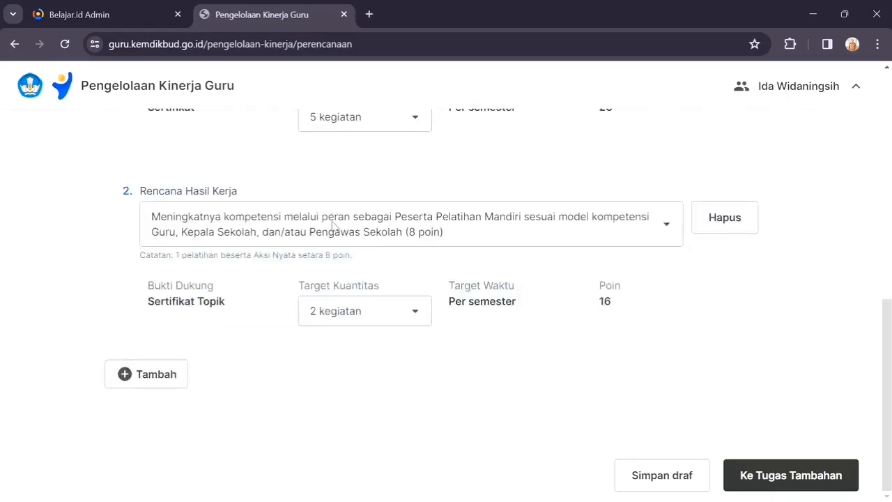
Step: Add a third Rencana Hasil Kerja entry and open its list of competency development options
{"action": "left_click", "coordinate": [164, 378]}
{"action": "scroll", "coordinate": [165, 373], "scroll_direction": "down", "scroll_amount": 3}
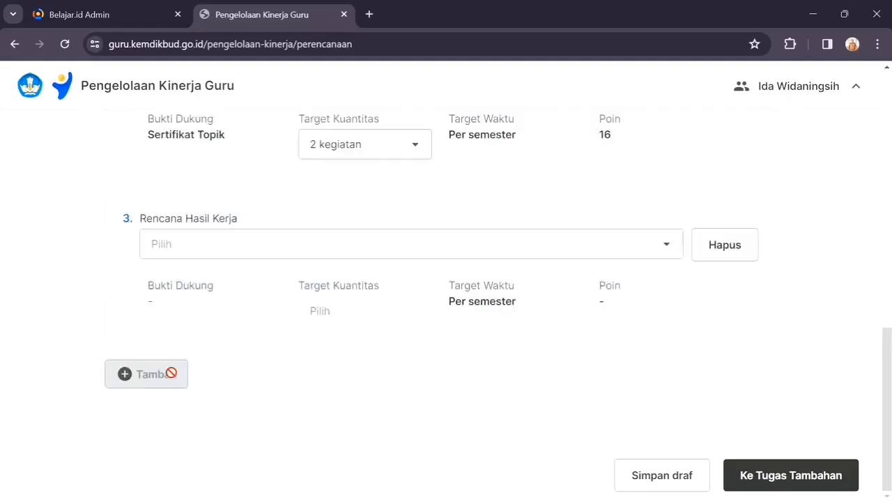
{"action": "left_click", "coordinate": [668, 251]}
Step: Examine the roles and point values among the competency development options for the third Rencana Hasil Kerja entry
{"action": "scroll", "coordinate": [521, 359], "scroll_direction": "down", "scroll_amount": 5}
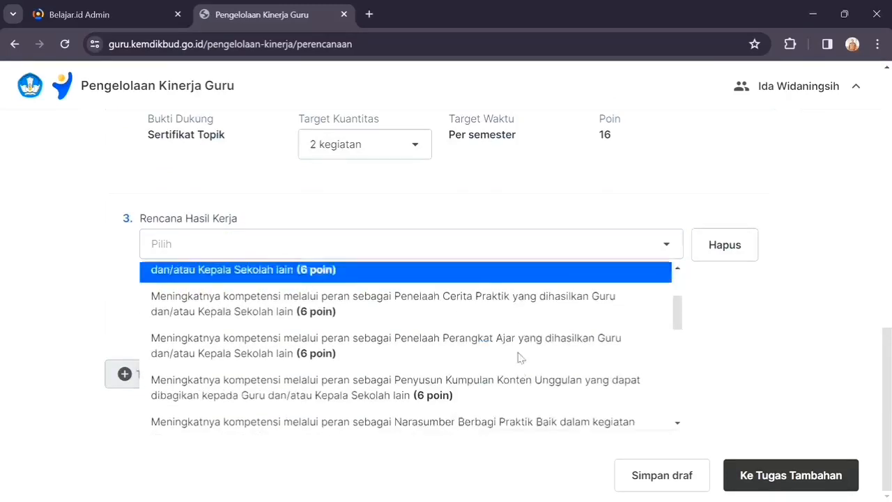
{"action": "scroll", "coordinate": [519, 358], "scroll_direction": "down", "scroll_amount": 3}
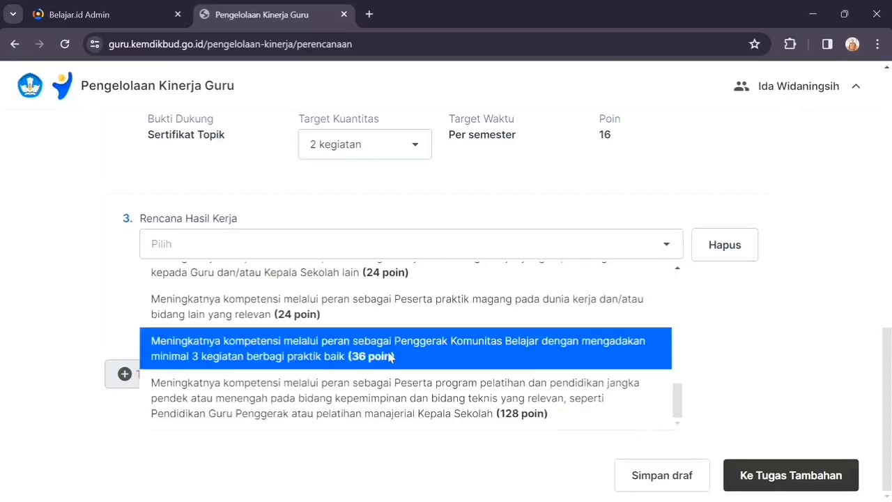
{"action": "scroll", "coordinate": [391, 358], "scroll_direction": "up", "scroll_amount": 1}
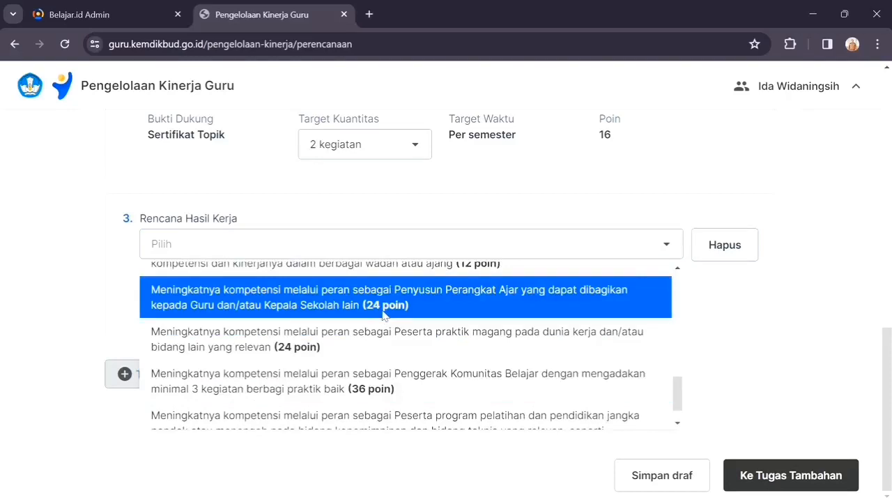
{"action": "scroll", "coordinate": [381, 315], "scroll_direction": "up", "scroll_amount": 1}
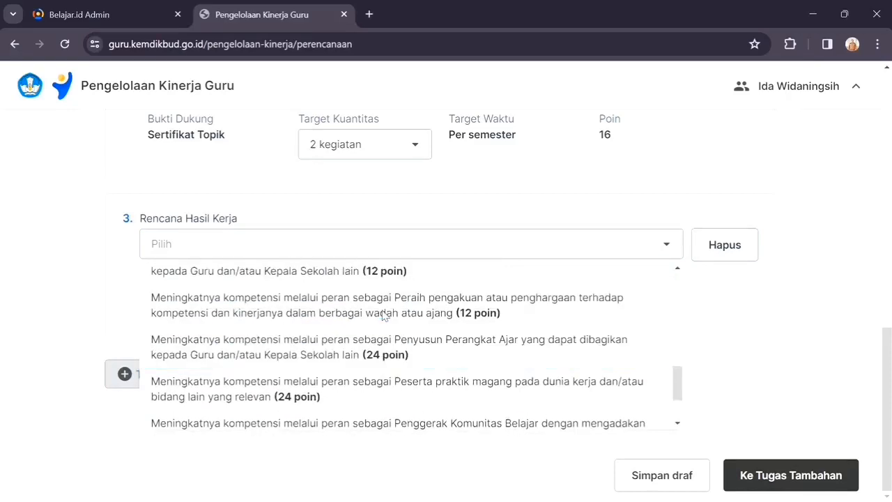
{"action": "scroll", "coordinate": [383, 315], "scroll_direction": "up", "scroll_amount": 1}
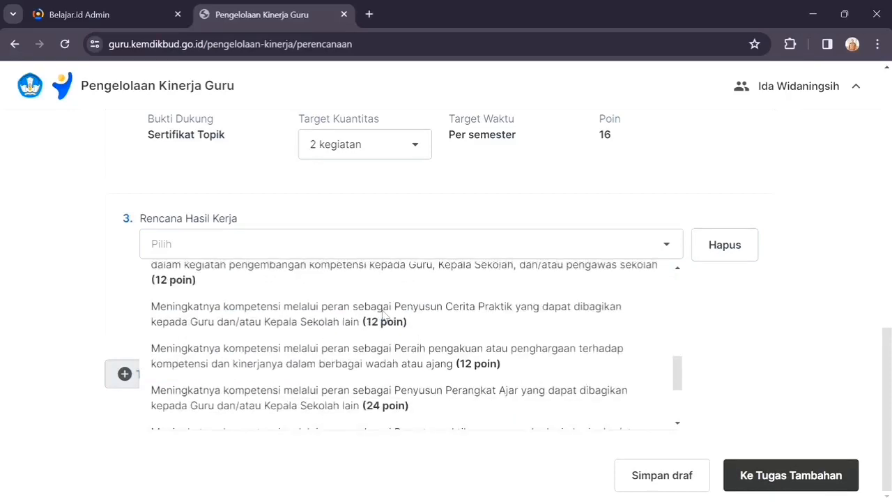
{"action": "scroll", "coordinate": [383, 316], "scroll_direction": "up", "scroll_amount": 2}
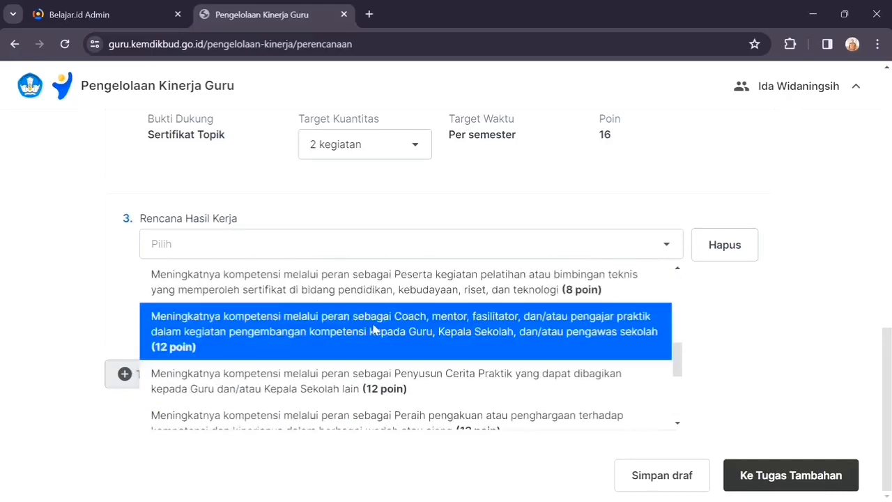
{"action": "scroll", "coordinate": [381, 317], "scroll_direction": "up", "scroll_amount": 2}
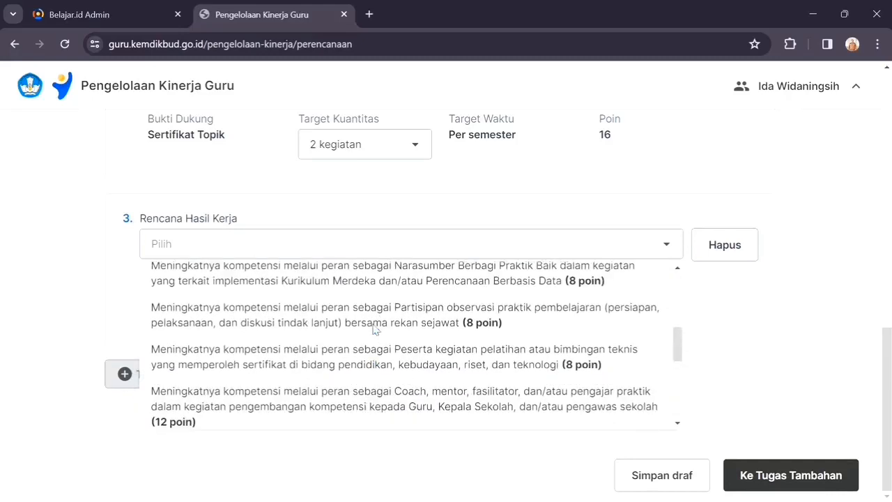
{"action": "scroll", "coordinate": [375, 329], "scroll_direction": "up", "scroll_amount": 1}
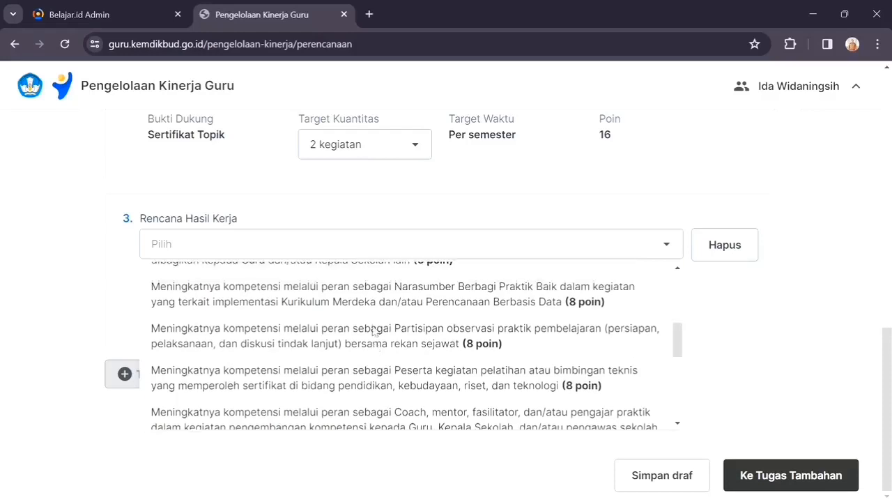
{"action": "scroll", "coordinate": [373, 330], "scroll_direction": "up", "scroll_amount": 1}
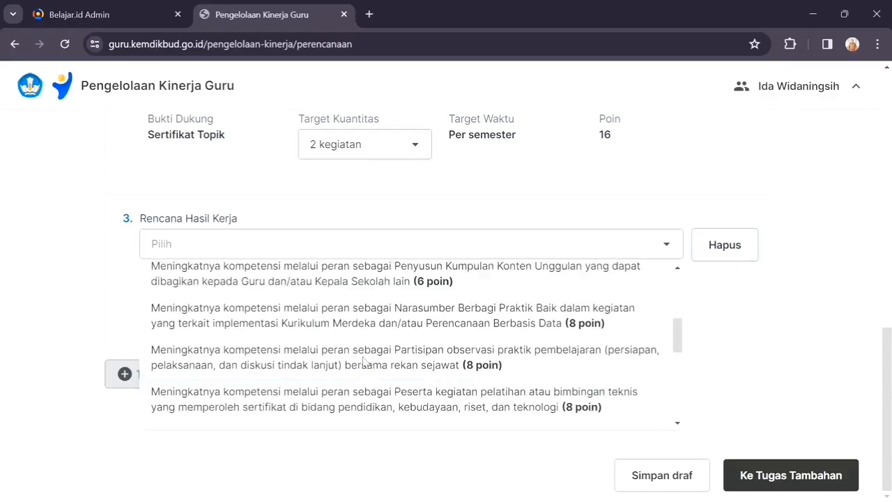
{"action": "scroll", "coordinate": [362, 343], "scroll_direction": "up", "scroll_amount": 5}
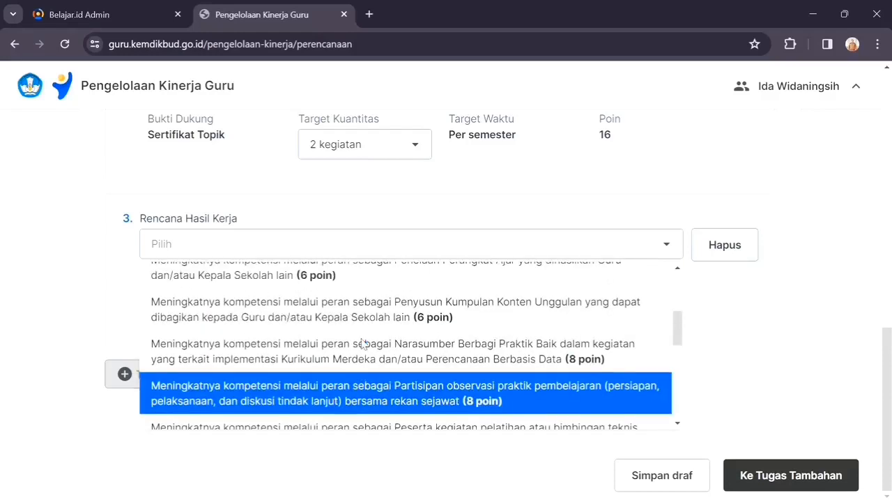
{"action": "scroll", "coordinate": [362, 343], "scroll_direction": "up", "scroll_amount": 3}
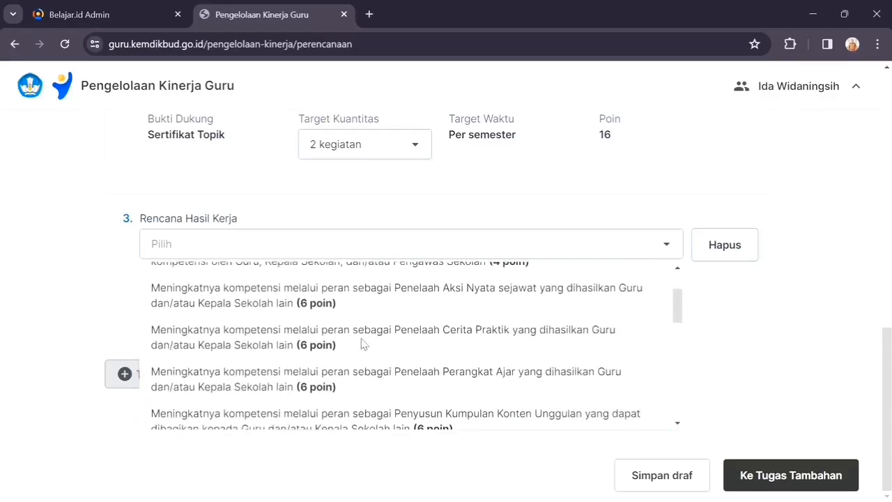
{"action": "scroll", "coordinate": [361, 342], "scroll_direction": "up", "scroll_amount": 1}
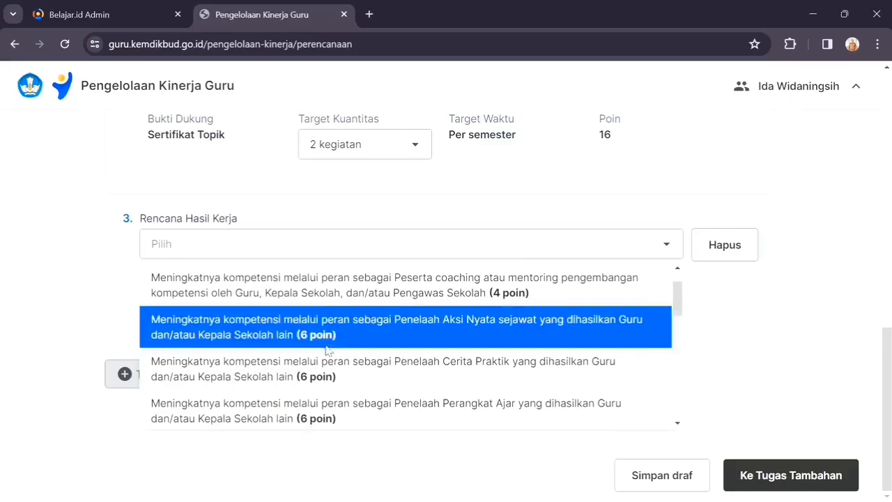
{"action": "scroll", "coordinate": [329, 363], "scroll_direction": "down", "scroll_amount": 5}
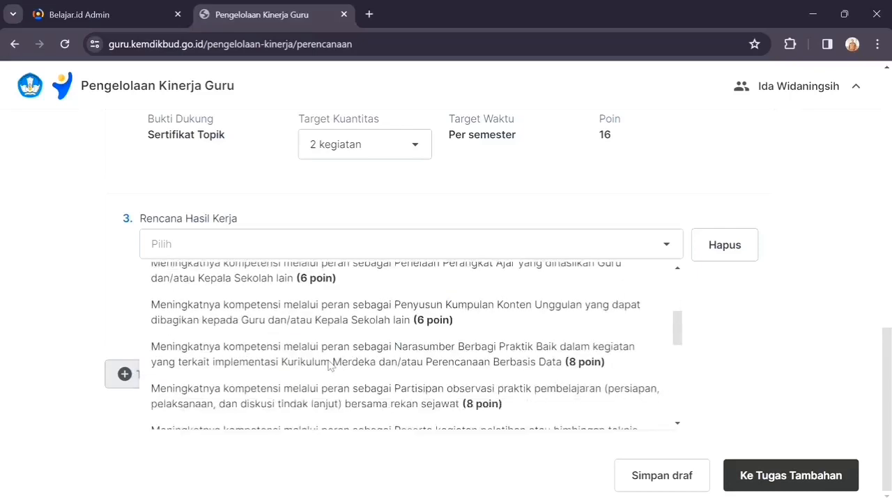
{"action": "scroll", "coordinate": [313, 408], "scroll_direction": "down", "scroll_amount": 5}
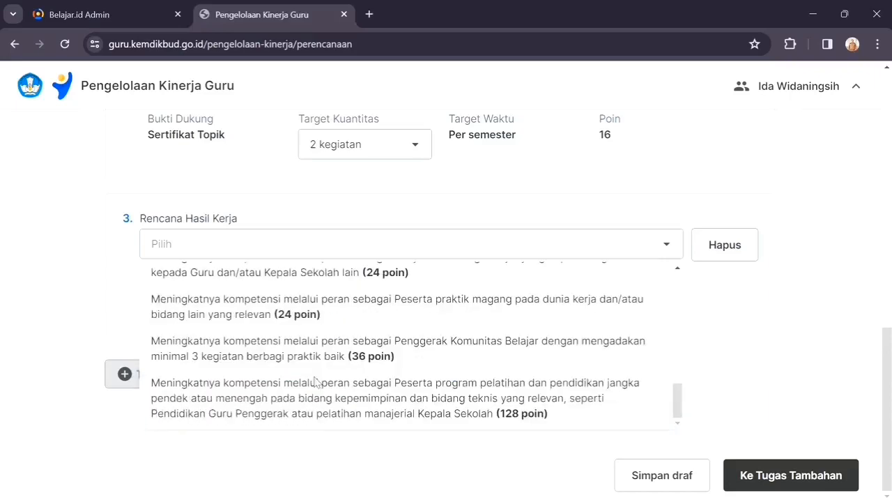
Step: Choose the Peserta coaching atau mentoring pengembangan kompetensi option (4 poin) for the third Rencana Hasil Kerja entry
{"action": "scroll", "coordinate": [349, 397], "scroll_direction": "up", "scroll_amount": 8}
{"action": "scroll", "coordinate": [278, 348], "scroll_direction": "up", "scroll_amount": 3}
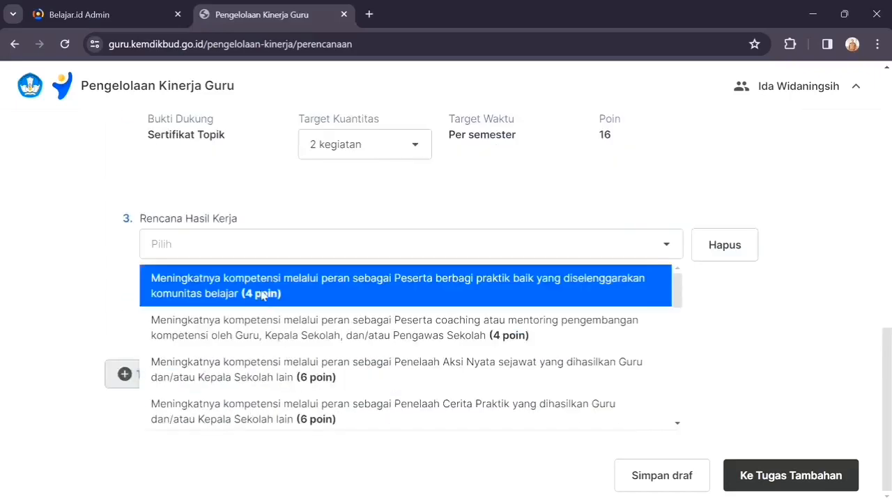
{"action": "left_click", "coordinate": [251, 326]}
{"action": "scroll", "coordinate": [249, 332], "scroll_direction": "up", "scroll_amount": 3}
{"action": "scroll", "coordinate": [246, 340], "scroll_direction": "down", "scroll_amount": 2}
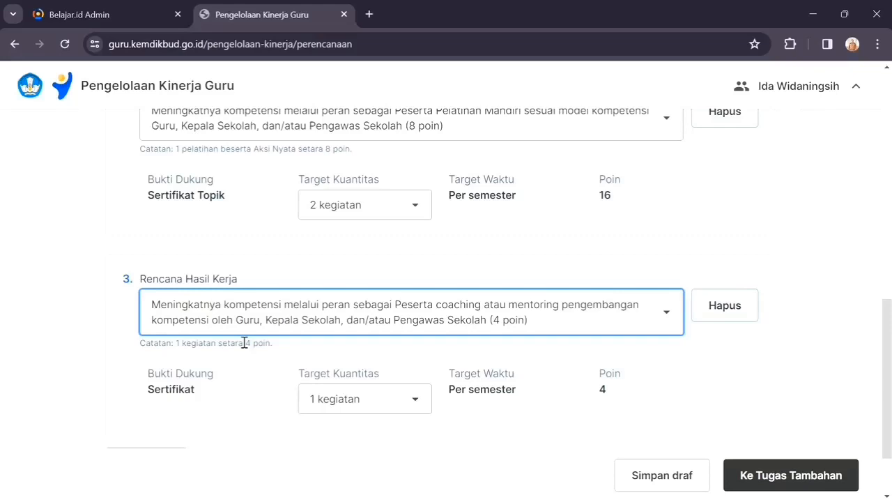
Step: Set the Target Kuantitas of the coaching or mentoring participant entry to 2 kegiatan
{"action": "left_click", "coordinate": [417, 405]}
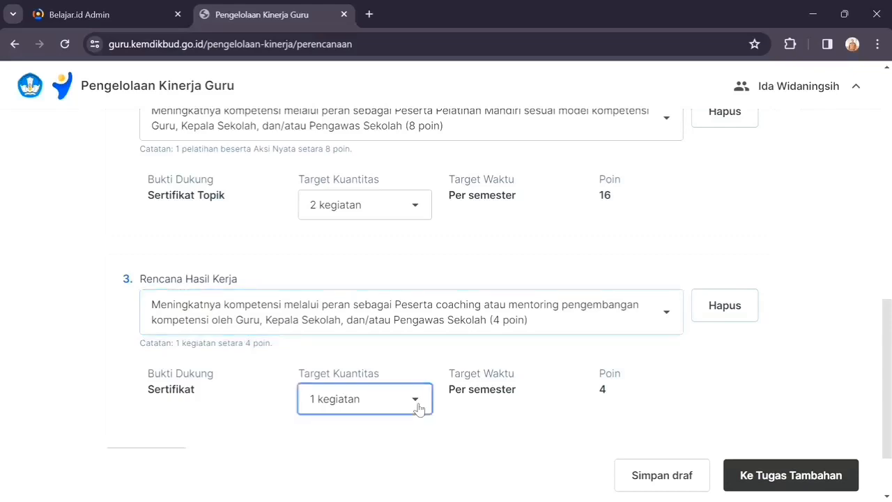
{"action": "scroll", "coordinate": [364, 397], "scroll_direction": "down", "scroll_amount": 1}
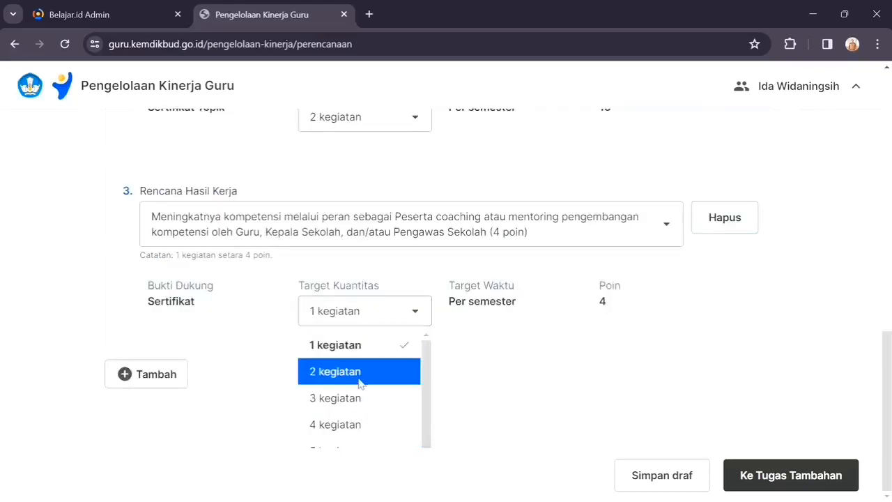
{"action": "left_click", "coordinate": [361, 381]}
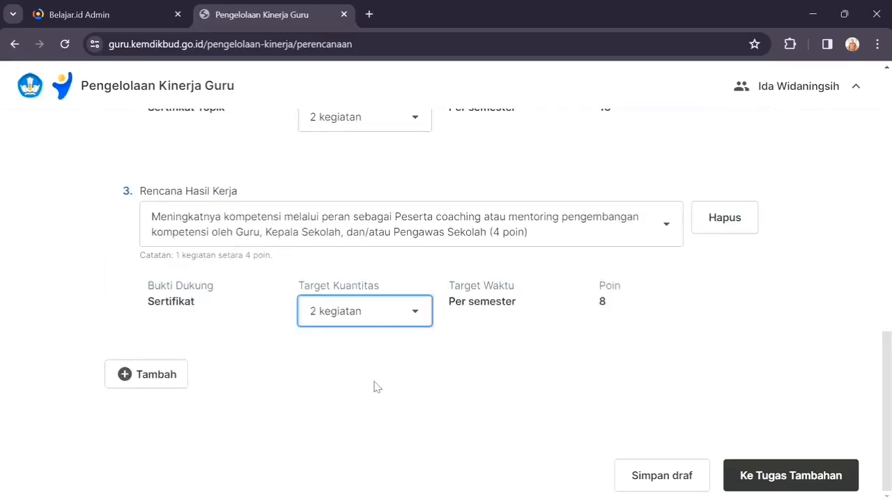
Step: Review the total points and the three Rencana Hasil Kerja entries, and save the plan as a draft
{"action": "scroll", "coordinate": [490, 298], "scroll_direction": "up", "scroll_amount": 9}
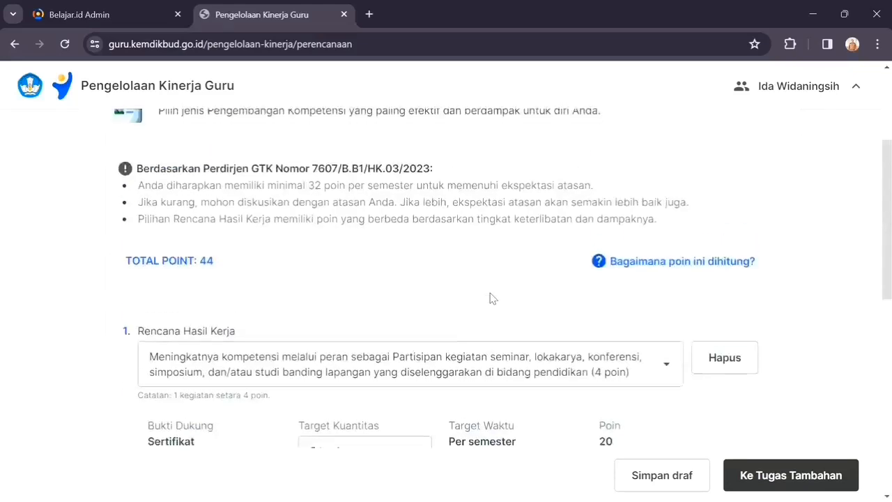
{"action": "scroll", "coordinate": [491, 297], "scroll_direction": "down", "scroll_amount": 9}
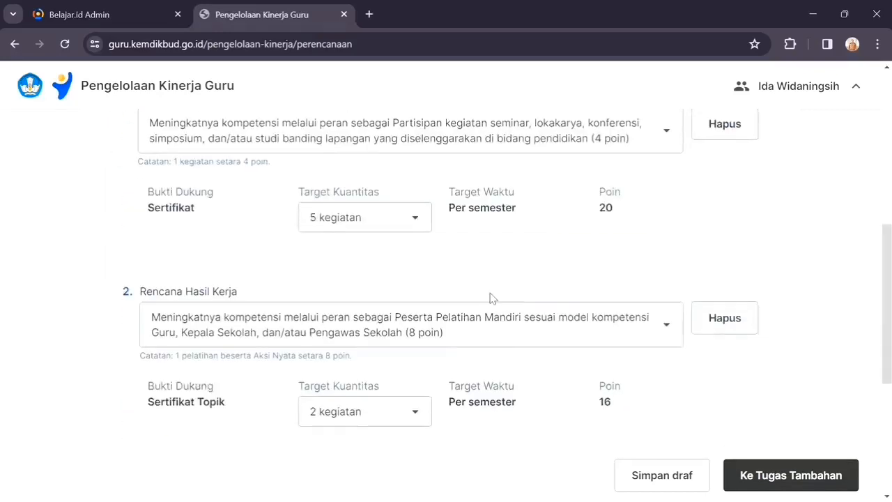
{"action": "scroll", "coordinate": [490, 299], "scroll_direction": "down", "scroll_amount": 3}
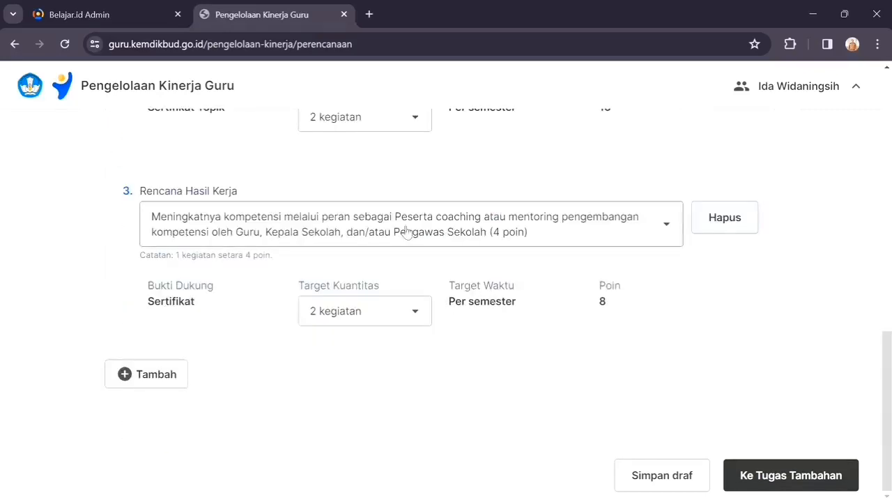
{"action": "left_click", "coordinate": [648, 475]}
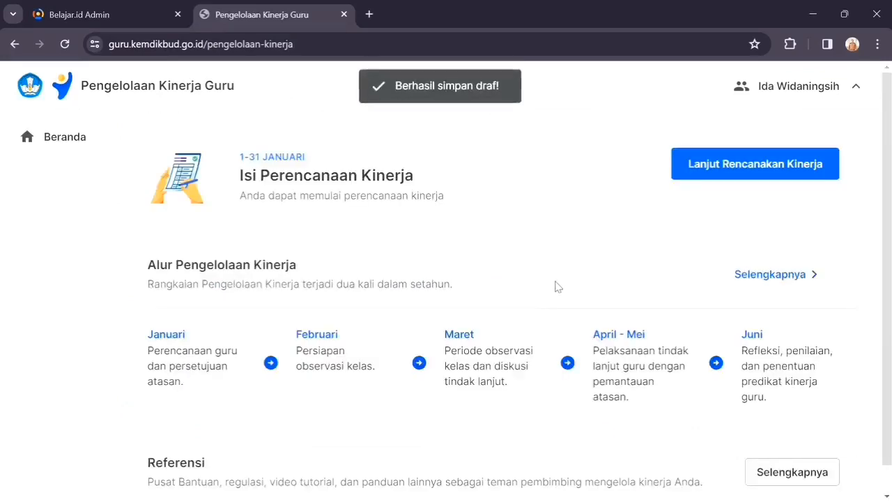
Step: Resume the saved performance plan and continue past Praktik Pembelajaran to the Pengembangan Kompetensi stage
{"action": "left_click", "coordinate": [713, 172]}
{"action": "scroll", "coordinate": [693, 216], "scroll_direction": "down", "scroll_amount": 4}
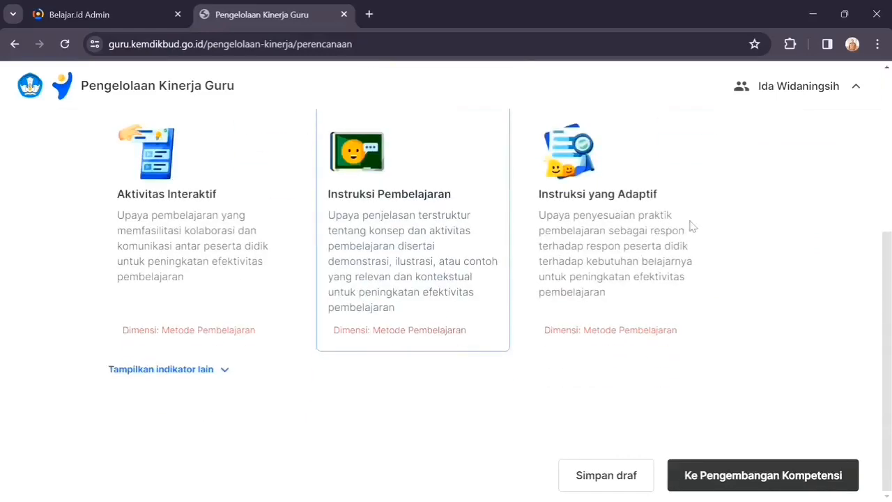
{"action": "left_click", "coordinate": [723, 472]}
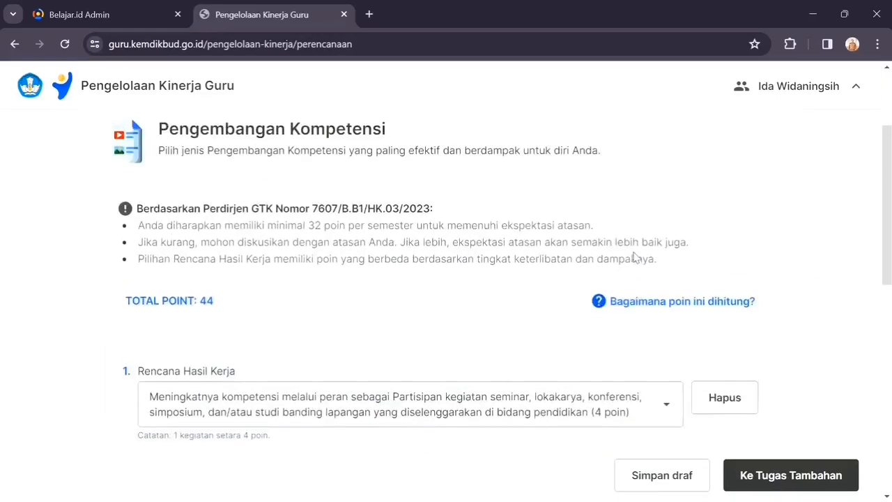
Step: Review the alternative competency options for the third Rencana Hasil Kerja entry, including the 128-point training programme, keeping the coaching participant choice
{"action": "scroll", "coordinate": [634, 258], "scroll_direction": "down", "scroll_amount": 8}
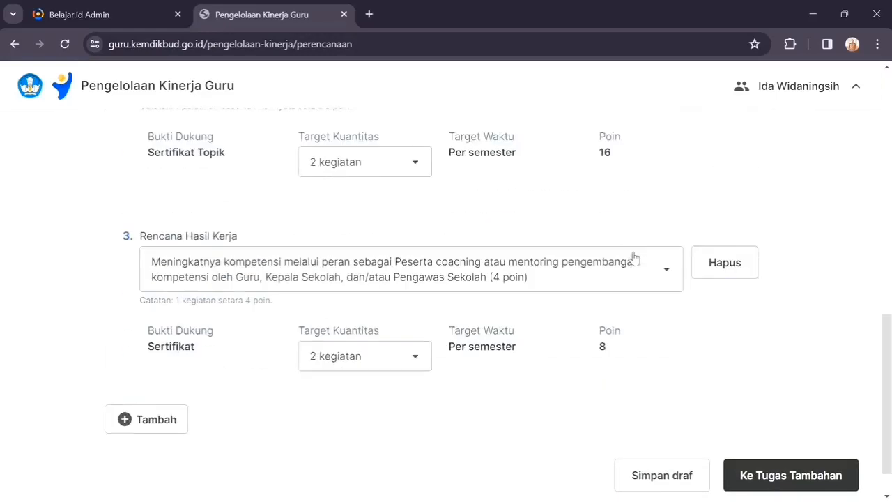
{"action": "left_click", "coordinate": [670, 282]}
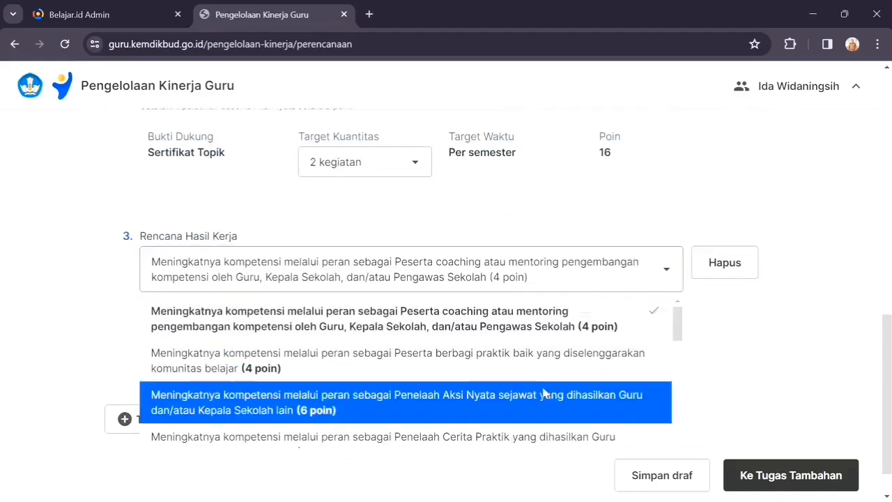
{"action": "scroll", "coordinate": [544, 394], "scroll_direction": "down", "scroll_amount": 5}
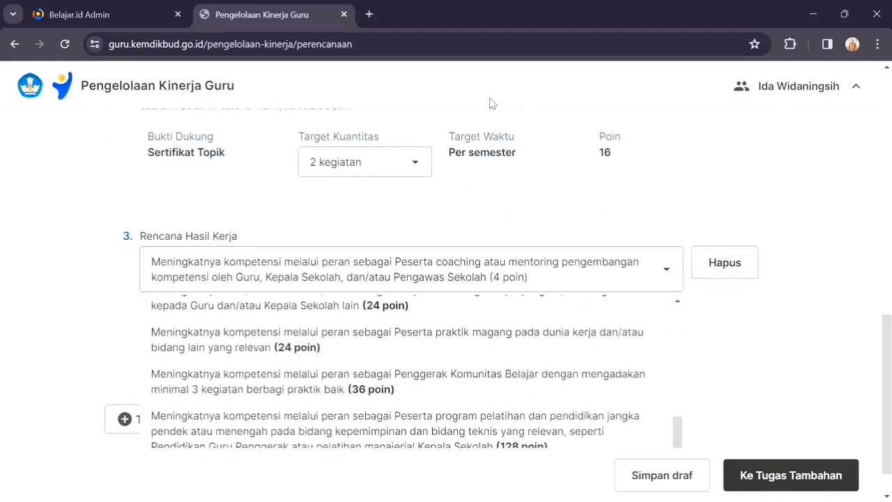
{"action": "scroll", "coordinate": [490, 104], "scroll_direction": "down", "scroll_amount": 1}
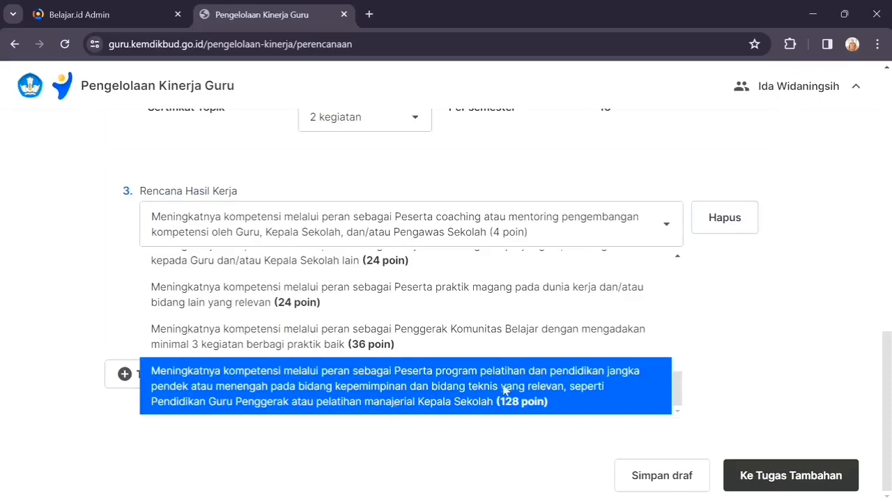
{"action": "left_click", "coordinate": [527, 432]}
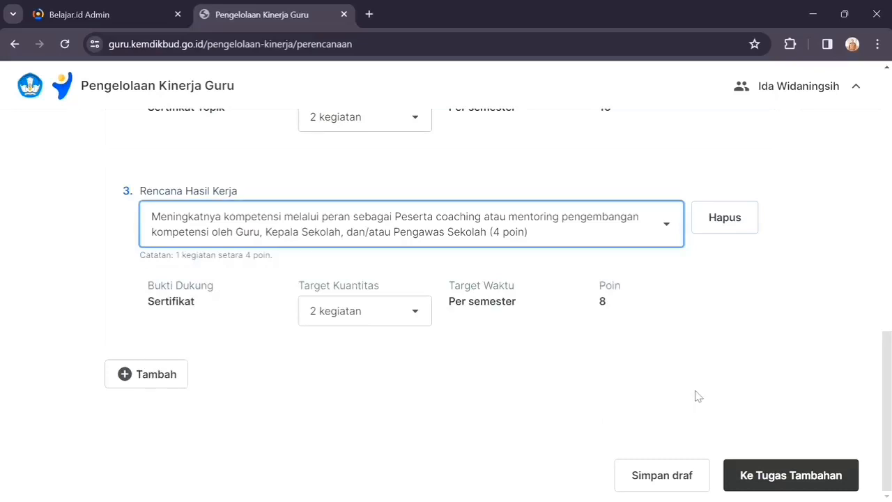
Step: Continue to the Tugas Tambahan (Opsional) stage and read its guidance on skipping unlisted additional duties
{"action": "left_click", "coordinate": [743, 473]}
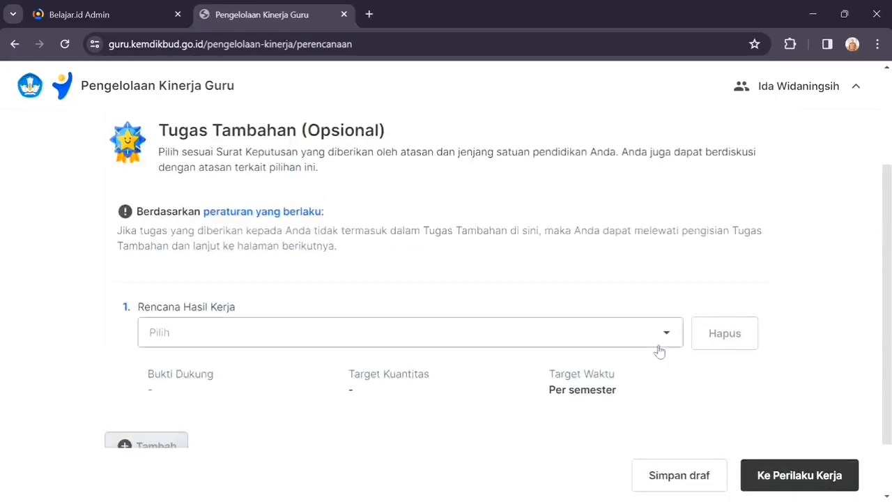
{"action": "scroll", "coordinate": [659, 351], "scroll_direction": "down", "scroll_amount": 1}
{"action": "scroll", "coordinate": [661, 350], "scroll_direction": "up", "scroll_amount": 1}
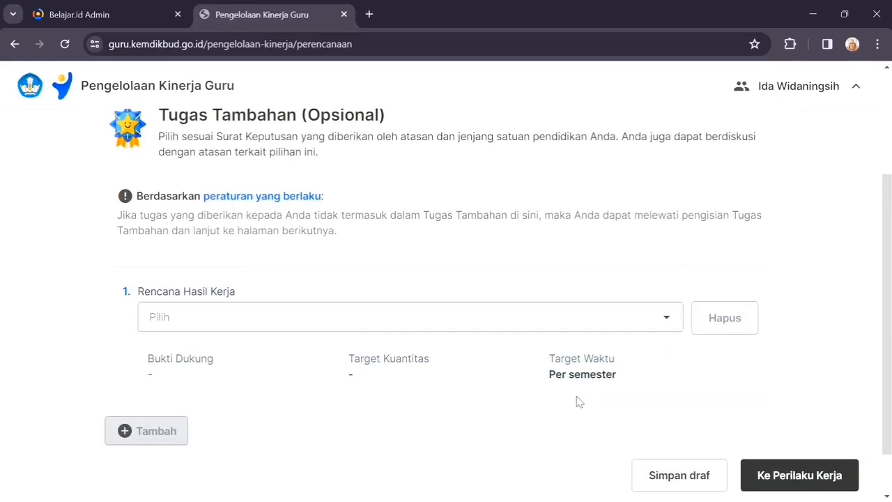
{"action": "scroll", "coordinate": [578, 402], "scroll_direction": "down", "scroll_amount": 1}
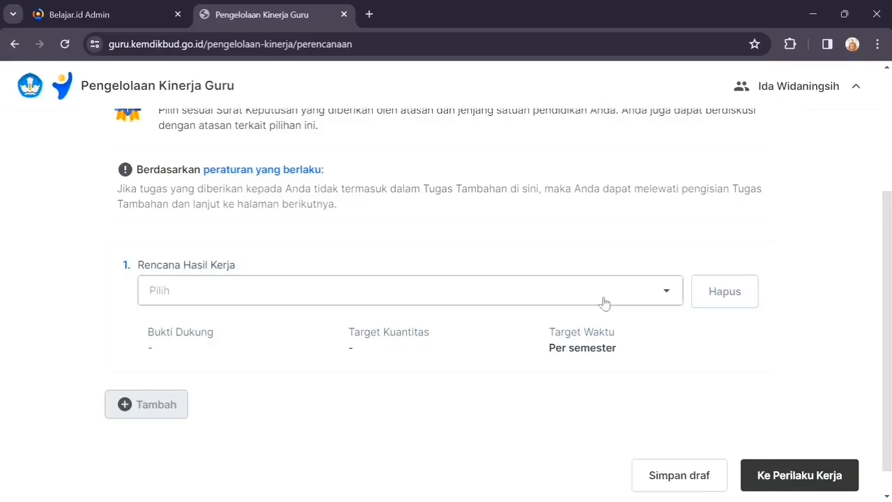
Step: Examine the available additional duties in the first Rencana Hasil Kerja entry for those applying to the school level, leaving the entry empty
{"action": "left_click", "coordinate": [675, 301]}
{"action": "left_click", "coordinate": [676, 305]}
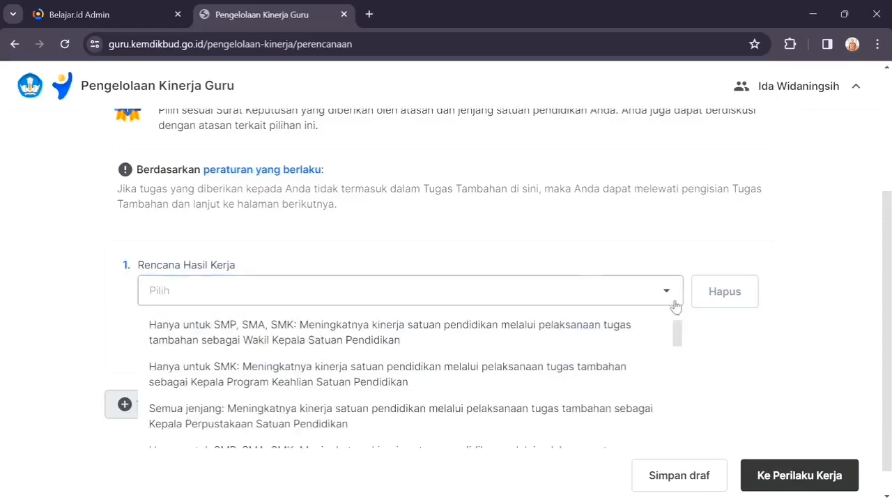
{"action": "scroll", "coordinate": [467, 341], "scroll_direction": "down", "scroll_amount": 5}
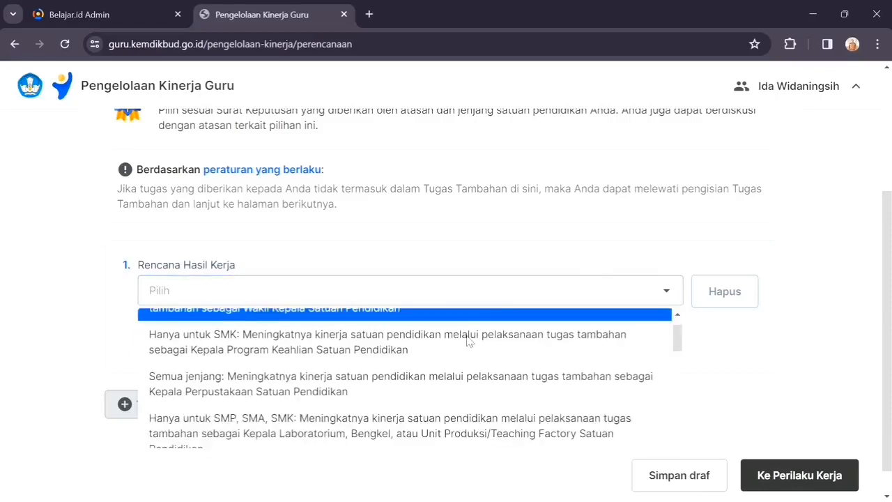
{"action": "scroll", "coordinate": [466, 340], "scroll_direction": "down", "scroll_amount": 3}
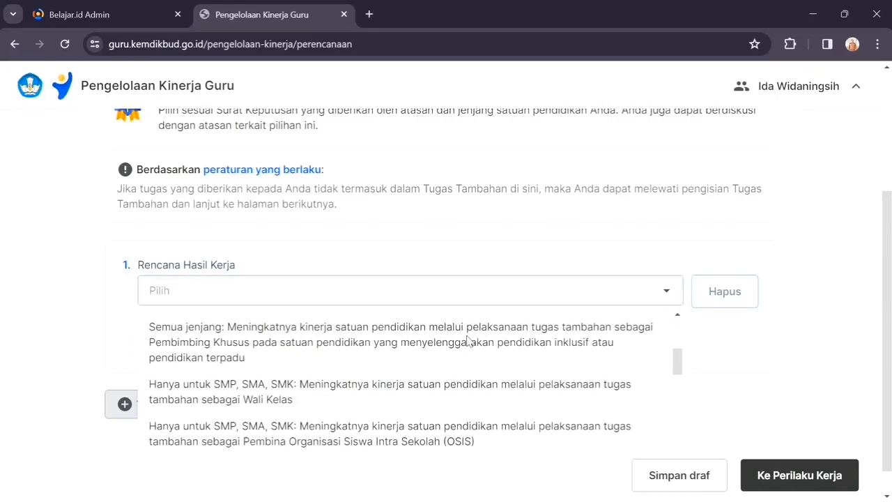
{"action": "scroll", "coordinate": [469, 341], "scroll_direction": "down", "scroll_amount": 2}
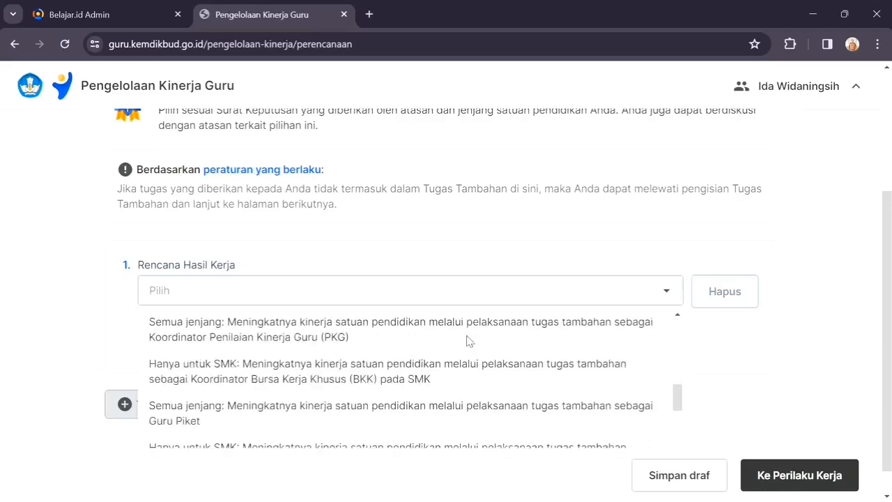
{"action": "scroll", "coordinate": [469, 340], "scroll_direction": "down", "scroll_amount": 6}
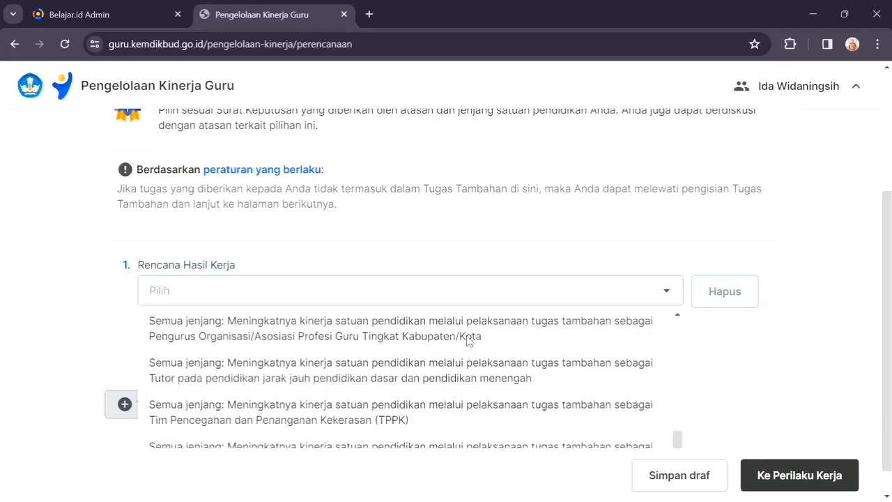
{"action": "scroll", "coordinate": [470, 341], "scroll_direction": "down", "scroll_amount": 2}
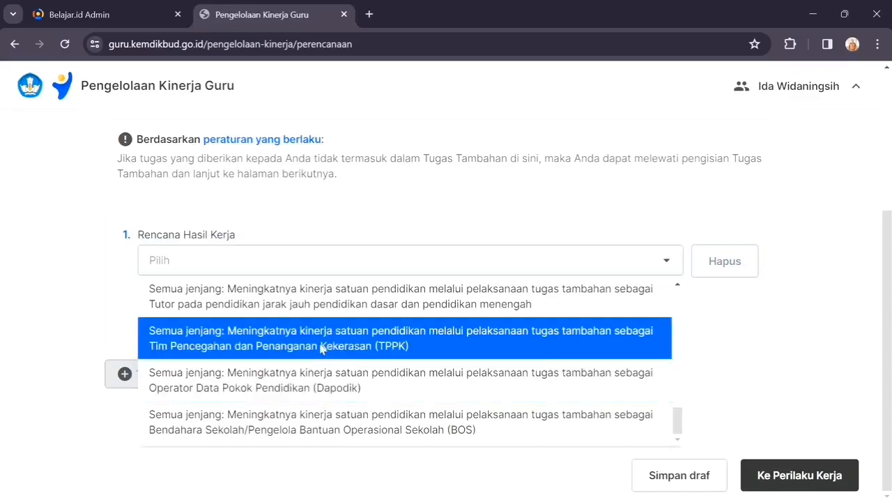
{"action": "scroll", "coordinate": [314, 338], "scroll_direction": "up", "scroll_amount": 1}
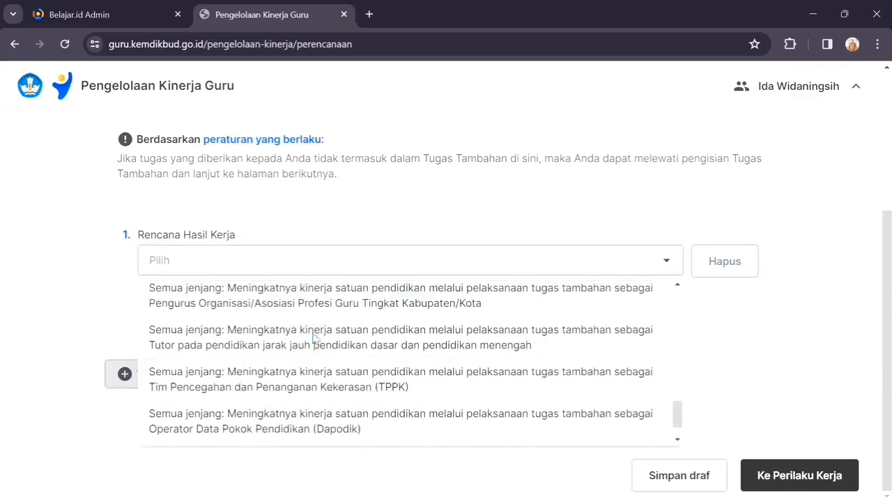
{"action": "scroll", "coordinate": [314, 339], "scroll_direction": "up", "scroll_amount": 1}
{"action": "scroll", "coordinate": [314, 338], "scroll_direction": "up", "scroll_amount": 1}
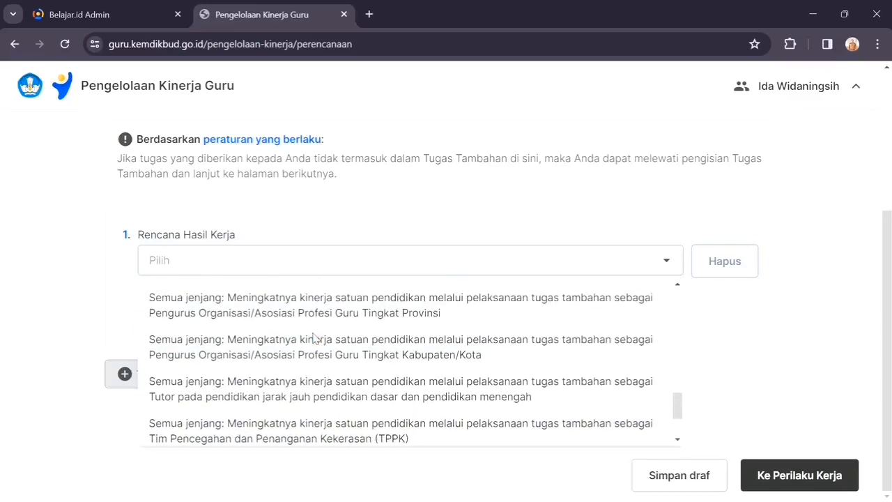
{"action": "scroll", "coordinate": [314, 338], "scroll_direction": "up", "scroll_amount": 2}
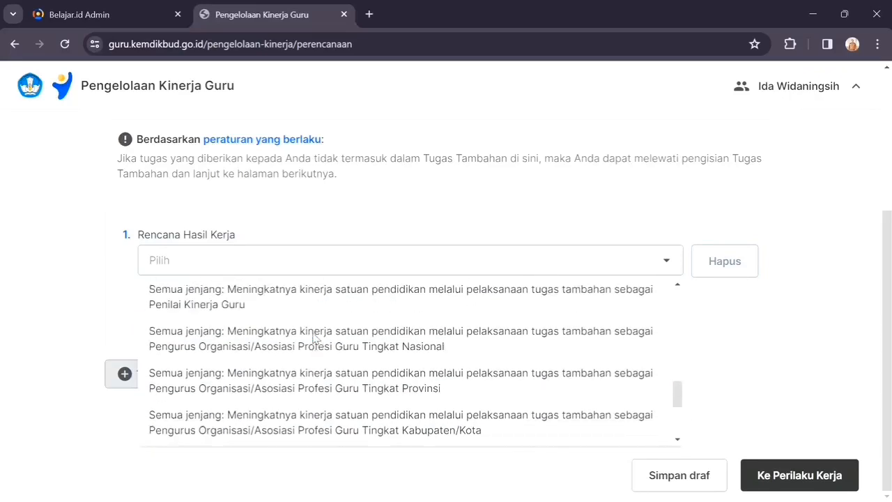
{"action": "scroll", "coordinate": [313, 338], "scroll_direction": "up", "scroll_amount": 1}
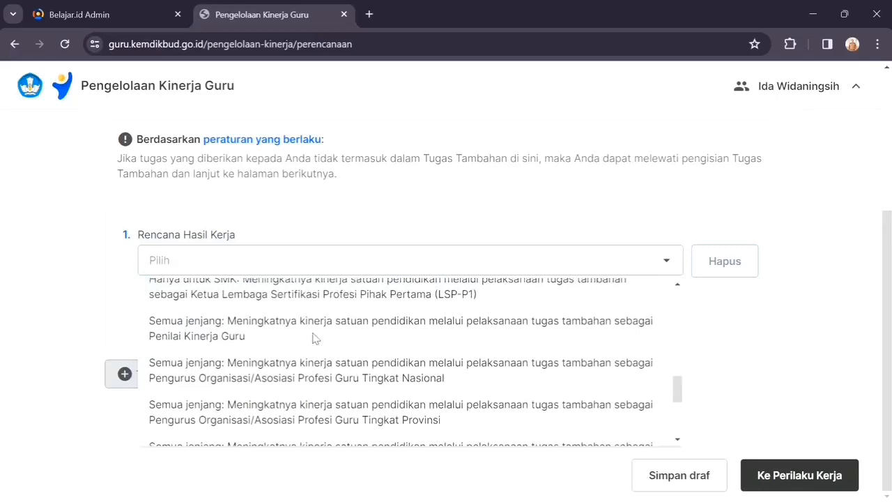
{"action": "scroll", "coordinate": [314, 338], "scroll_direction": "up", "scroll_amount": 1}
{"action": "scroll", "coordinate": [314, 338], "scroll_direction": "up", "scroll_amount": 1}
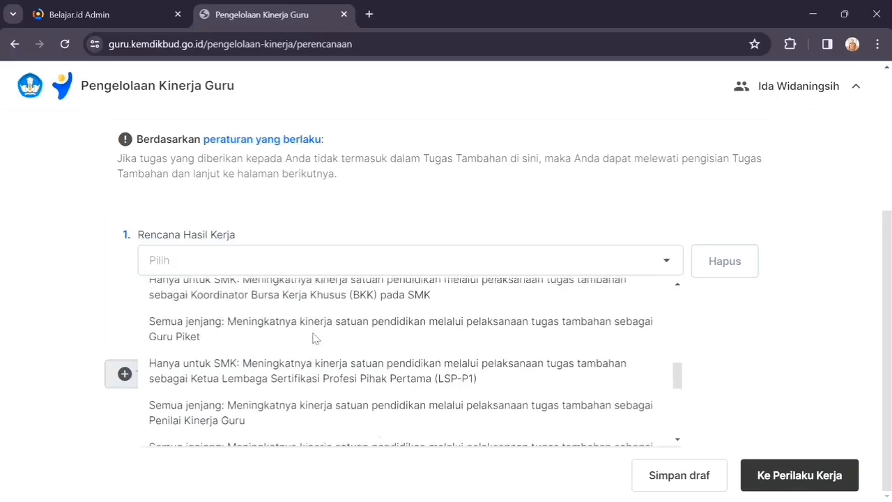
{"action": "scroll", "coordinate": [313, 338], "scroll_direction": "up", "scroll_amount": 1}
{"action": "scroll", "coordinate": [312, 338], "scroll_direction": "up", "scroll_amount": 2}
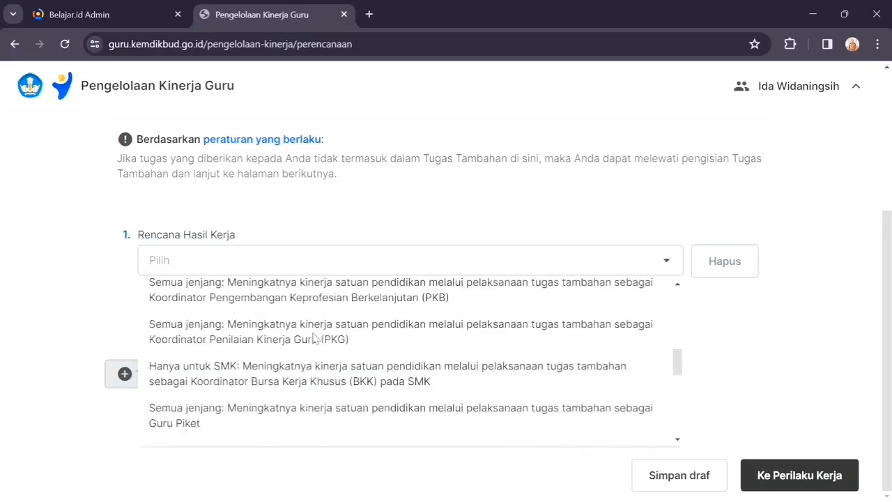
{"action": "left_click", "coordinate": [119, 278]}
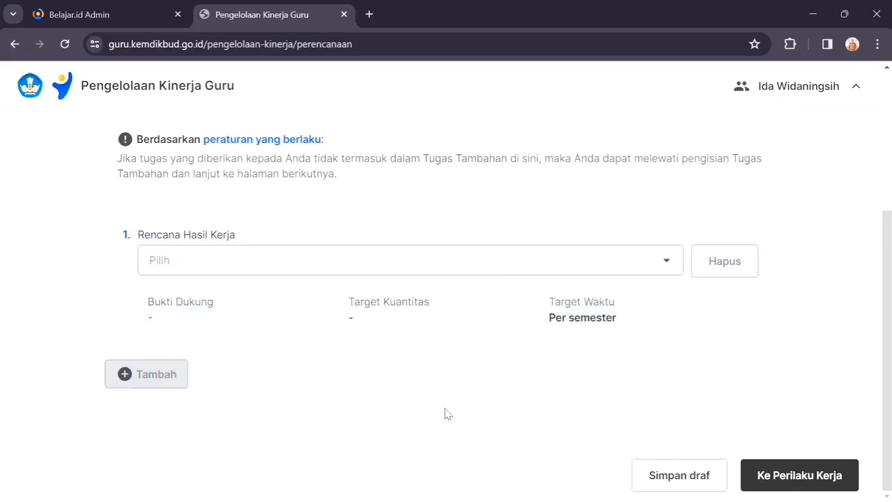
Step: Continue to Perilaku Kerja without an additional duty and examine the behaviour fields from Berorientasi Pelayanan through Kolaboratif
{"action": "left_click", "coordinate": [770, 481]}
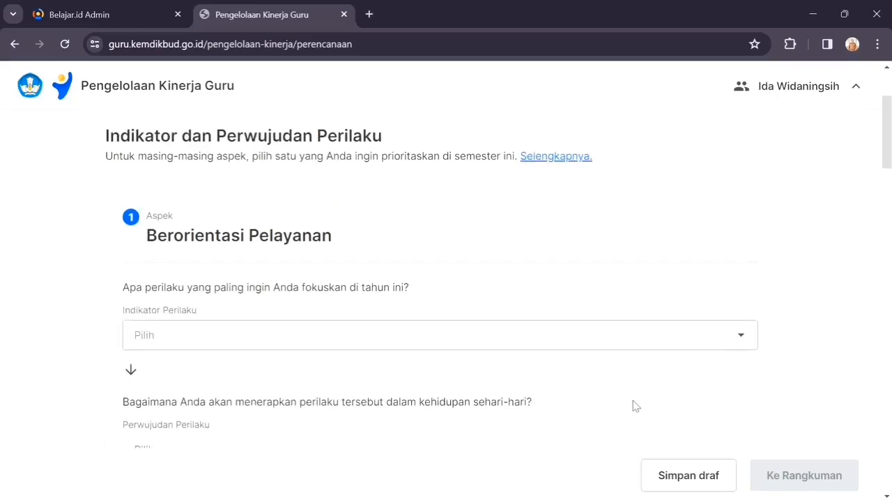
{"action": "scroll", "coordinate": [464, 346], "scroll_direction": "down", "scroll_amount": 1}
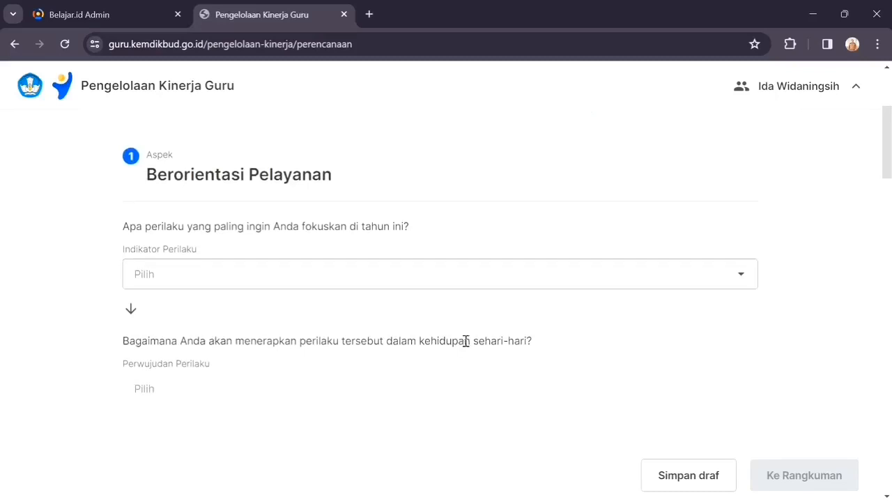
{"action": "left_click", "coordinate": [371, 280]}
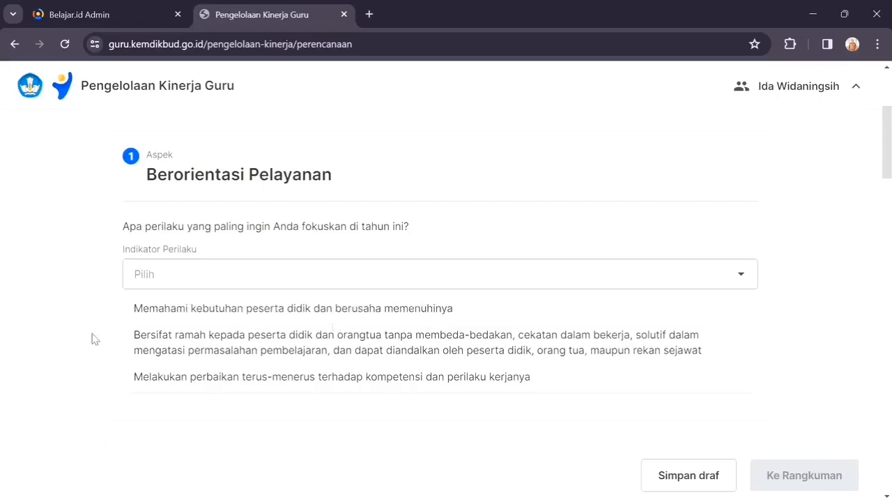
{"action": "scroll", "coordinate": [91, 339], "scroll_direction": "down", "scroll_amount": 10}
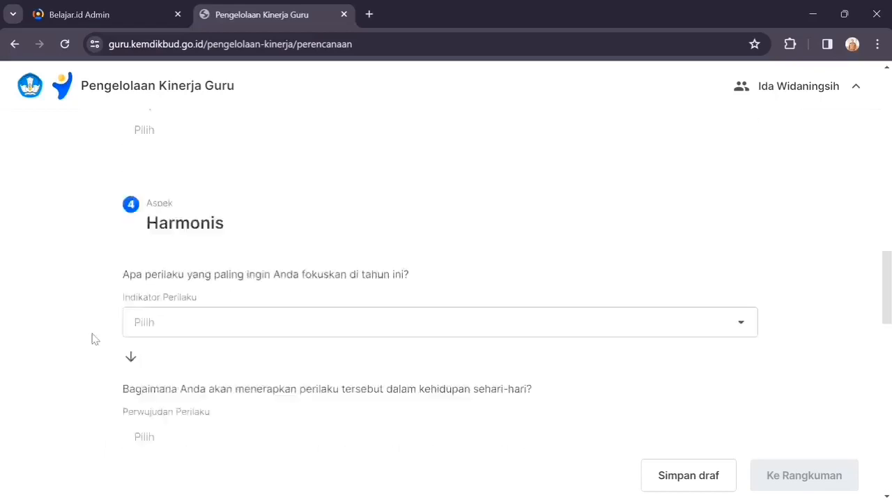
{"action": "scroll", "coordinate": [91, 339], "scroll_direction": "down", "scroll_amount": 11}
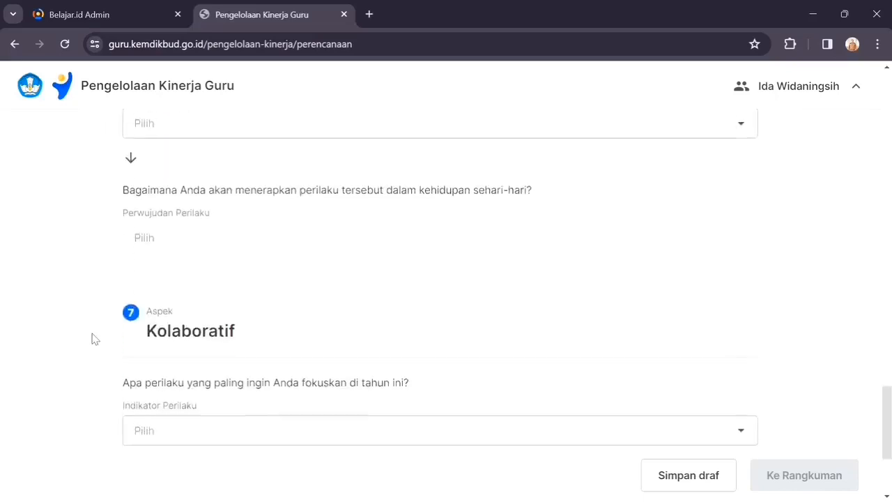
{"action": "scroll", "coordinate": [91, 339], "scroll_direction": "down", "scroll_amount": 3}
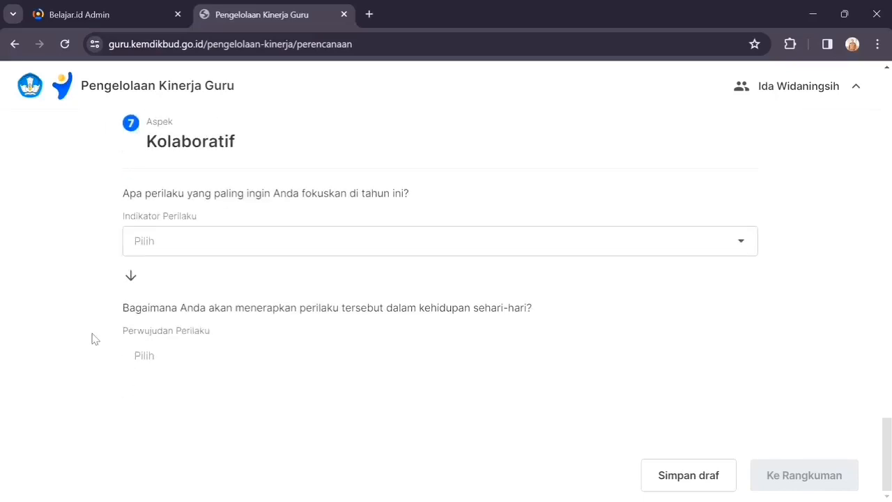
{"action": "scroll", "coordinate": [92, 339], "scroll_direction": "up", "scroll_amount": 15}
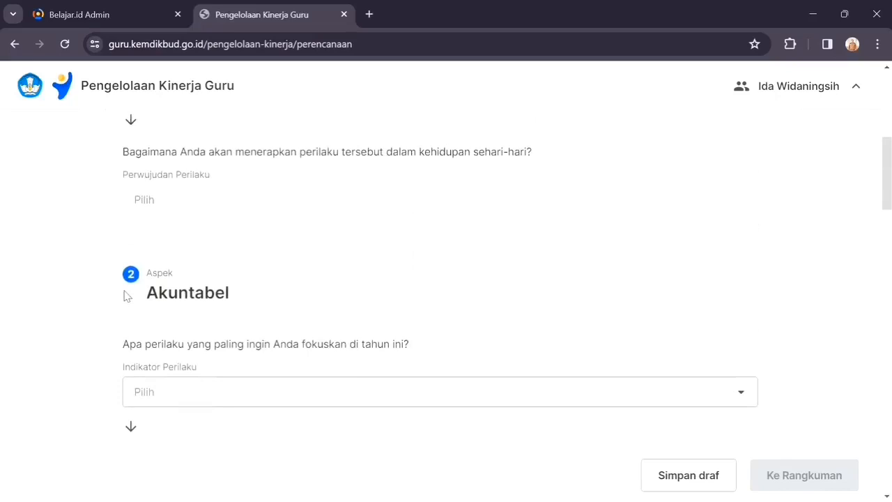
{"action": "scroll", "coordinate": [126, 296], "scroll_direction": "up", "scroll_amount": 5}
{"action": "scroll", "coordinate": [133, 291], "scroll_direction": "down", "scroll_amount": 1}
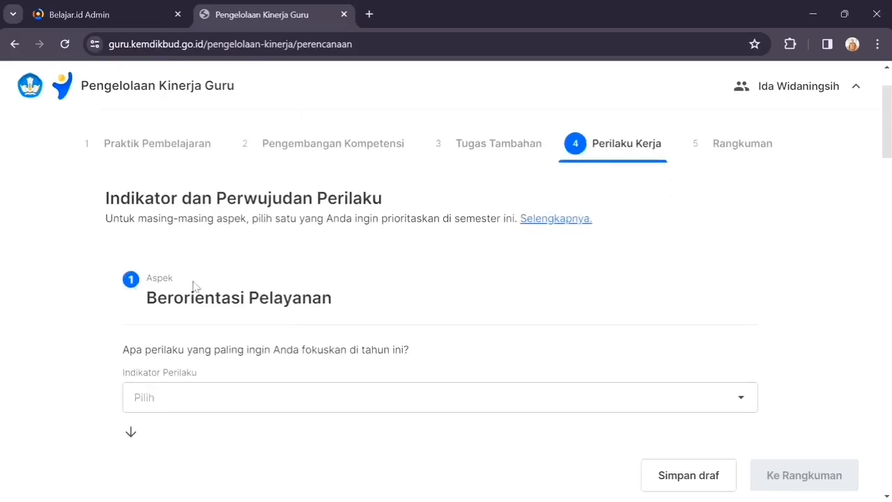
Step: For Berorientasi Pelayanan, choose the indicator "Memahami kebutuhan peserta didik dan berusaha memenuhinya" and a matching Perwujudan Perilaku
{"action": "left_click", "coordinate": [230, 401]}
{"action": "left_click", "coordinate": [230, 431]}
{"action": "scroll", "coordinate": [228, 313], "scroll_direction": "down", "scroll_amount": 5}
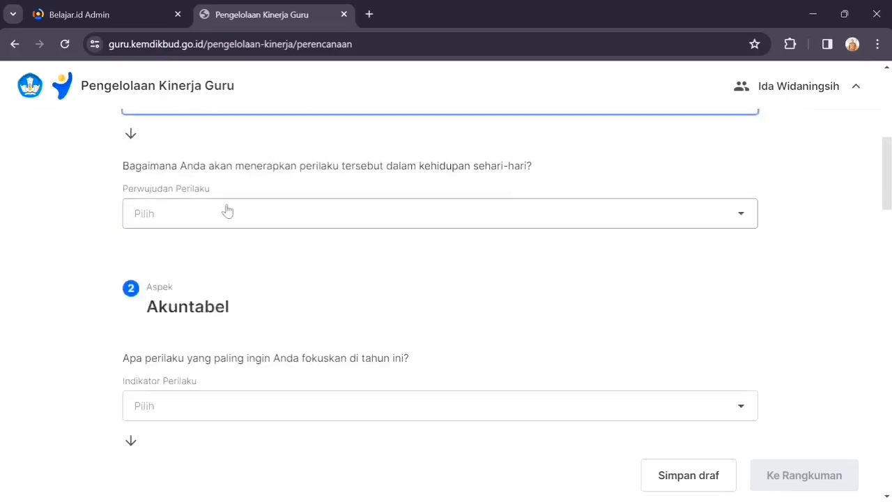
{"action": "left_click", "coordinate": [226, 211]}
{"action": "left_click", "coordinate": [231, 327]}
Step: For Akuntabel, choose "Melaksanakan tugas dengan jujur, bertanggung jawab, cermat, disiplin, dan berintegritas tinggi" as indicator and "Melaksanakan pekerjaan sesuai dengan ketentuan" as Perwujudan Perilaku
{"action": "scroll", "coordinate": [237, 279], "scroll_direction": "down", "scroll_amount": 4}
{"action": "left_click", "coordinate": [243, 183]}
{"action": "left_click", "coordinate": [247, 222]}
{"action": "left_click", "coordinate": [245, 296]}
{"action": "left_click", "coordinate": [244, 356]}
Step: For Kompeten, choose the indicator "Membantu peserta didik, rekan sejawat, dan orang lain untuk saling belajar" and a matching Perwujudan Perilaku
{"action": "left_click", "coordinate": [237, 335]}
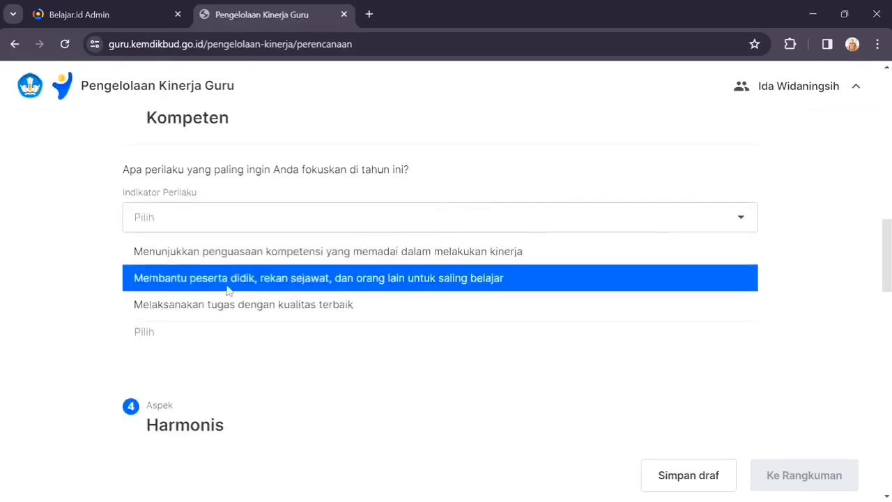
{"action": "left_click", "coordinate": [226, 280]}
{"action": "left_click", "coordinate": [237, 190]}
{"action": "left_click", "coordinate": [236, 226]}
Step: For Harmonis, choose "Mampu membangun lingkungan pembelajaran yang kondusif" as indicator and the "Berinteraksi... dengan sopan dan menjunjung tinggi etika" option as Perwujudan Perilaku
{"action": "left_click", "coordinate": [199, 285]}
{"action": "scroll", "coordinate": [195, 268], "scroll_direction": "down", "scroll_amount": 1}
{"action": "left_click", "coordinate": [187, 298]}
{"action": "scroll", "coordinate": [187, 289], "scroll_direction": "down", "scroll_amount": 1}
{"action": "left_click", "coordinate": [187, 248]}
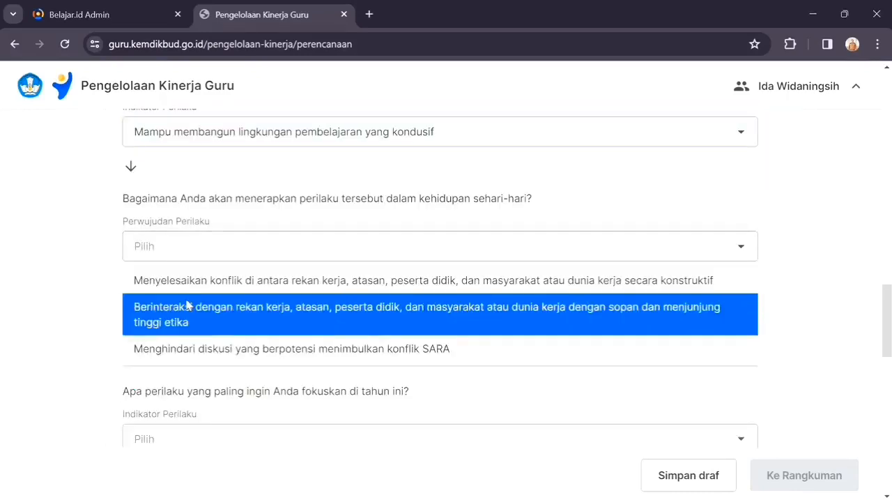
{"action": "left_click", "coordinate": [187, 305]}
Step: Choose an Indikator Perilaku and a Perwujudan Perilaku for the fifth aspect, between Harmonis and Adaptif
{"action": "scroll", "coordinate": [185, 300], "scroll_direction": "down", "scroll_amount": 3}
{"action": "left_click", "coordinate": [185, 203]}
{"action": "left_click", "coordinate": [188, 244]}
{"action": "left_click", "coordinate": [191, 169]}
{"action": "scroll", "coordinate": [200, 233], "scroll_direction": "up", "scroll_amount": 2}
{"action": "left_click", "coordinate": [196, 244]}
Step: Choose an Indikator Perilaku and a Perwujudan Perilaku for the Adaptif aspect
{"action": "scroll", "coordinate": [193, 244], "scroll_direction": "down", "scroll_amount": 4}
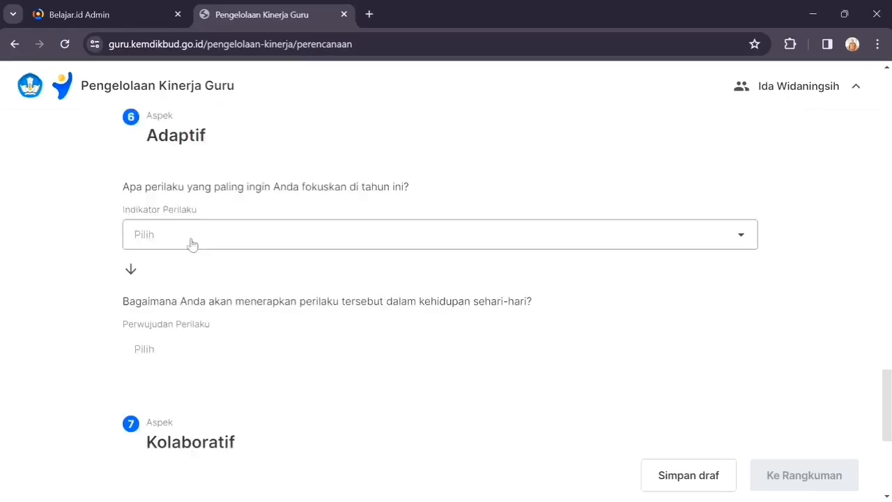
{"action": "left_click", "coordinate": [193, 242]}
{"action": "left_click", "coordinate": [190, 321]}
{"action": "scroll", "coordinate": [195, 293], "scroll_direction": "down", "scroll_amount": 1}
{"action": "left_click", "coordinate": [213, 149]}
{"action": "scroll", "coordinate": [215, 192], "scroll_direction": "down", "scroll_amount": 1}
{"action": "left_click", "coordinate": [199, 182]}
Step: For Kolaboratif, choose the "Menggerakkan pemanfaatan sumber daya satuan pendidikan" indicator and the "Mendorong peserta didik, rekan sejawat, dan masyarakat" Perwujudan Perilaku
{"action": "left_click", "coordinate": [154, 266]}
{"action": "scroll", "coordinate": [157, 265], "scroll_direction": "down", "scroll_amount": 2}
{"action": "left_click", "coordinate": [182, 243]}
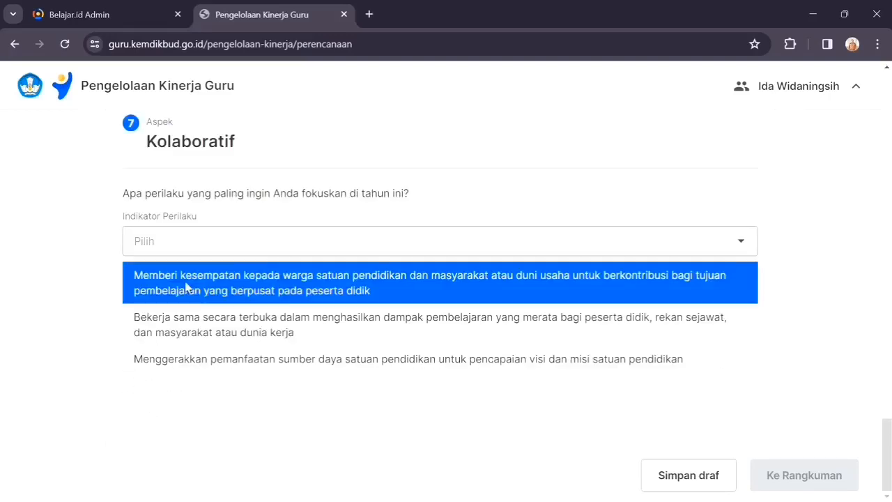
{"action": "left_click", "coordinate": [171, 358]}
{"action": "left_click", "coordinate": [167, 357]}
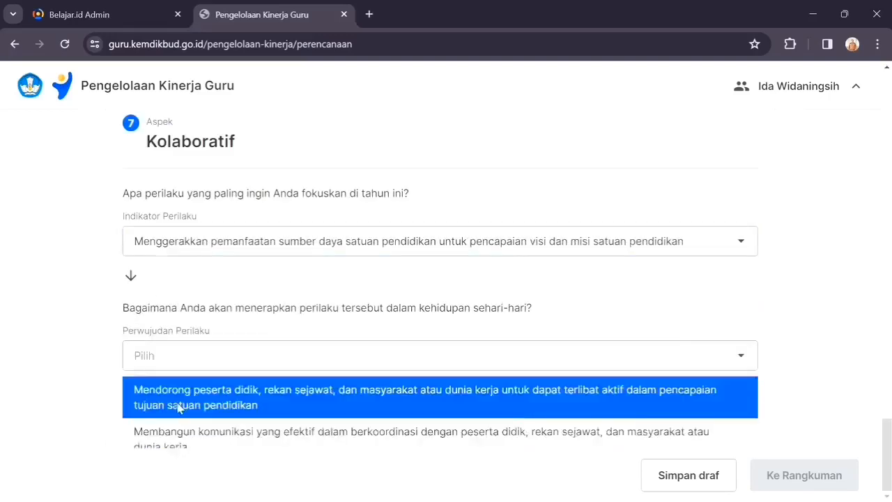
{"action": "left_click", "coordinate": [233, 404]}
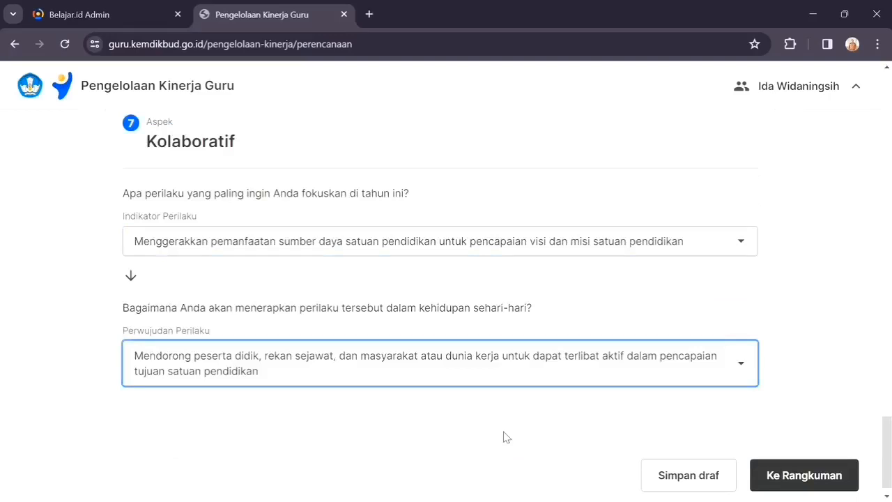
Step: Review the Perilaku Kerja choices for all seven aspects and save the plan as a draft
{"action": "scroll", "coordinate": [179, 297], "scroll_direction": "up", "scroll_amount": 20}
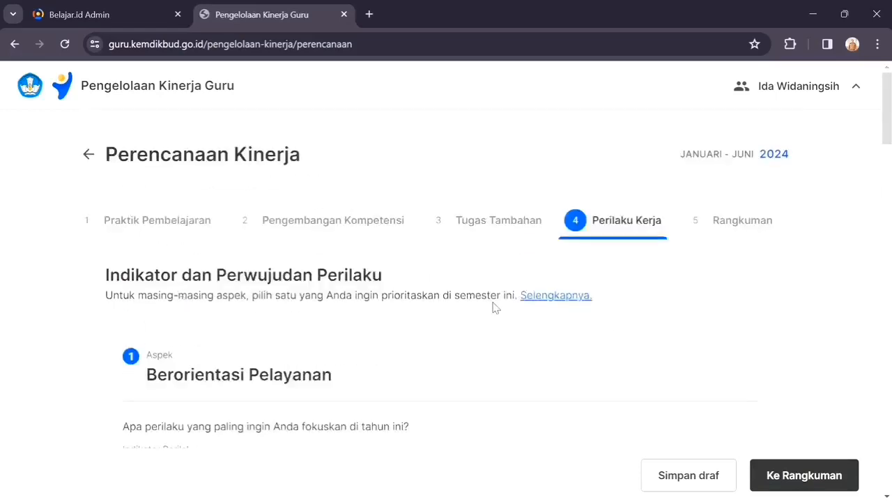
{"action": "scroll", "coordinate": [590, 232], "scroll_direction": "down", "scroll_amount": 20}
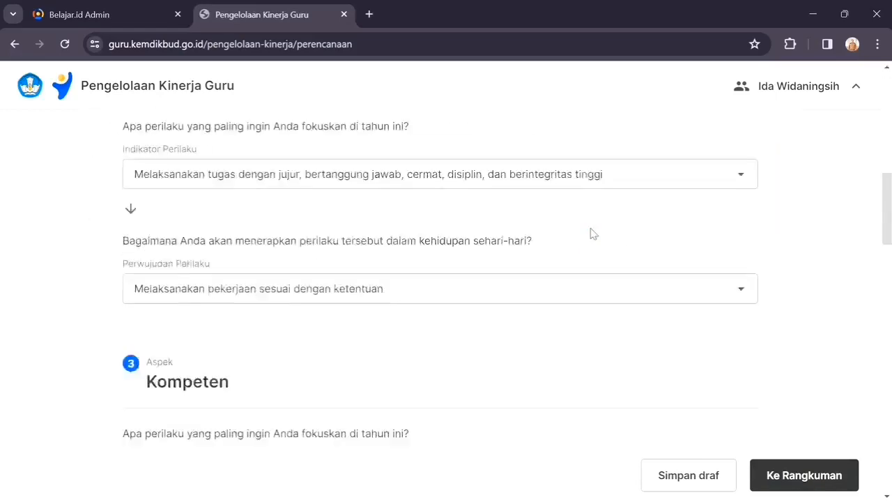
{"action": "left_click", "coordinate": [722, 480]}
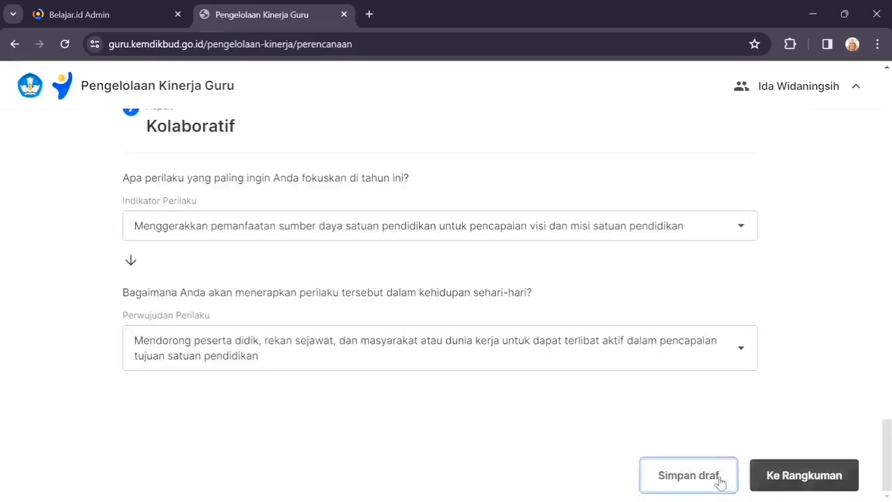
{"action": "left_click", "coordinate": [692, 481]}
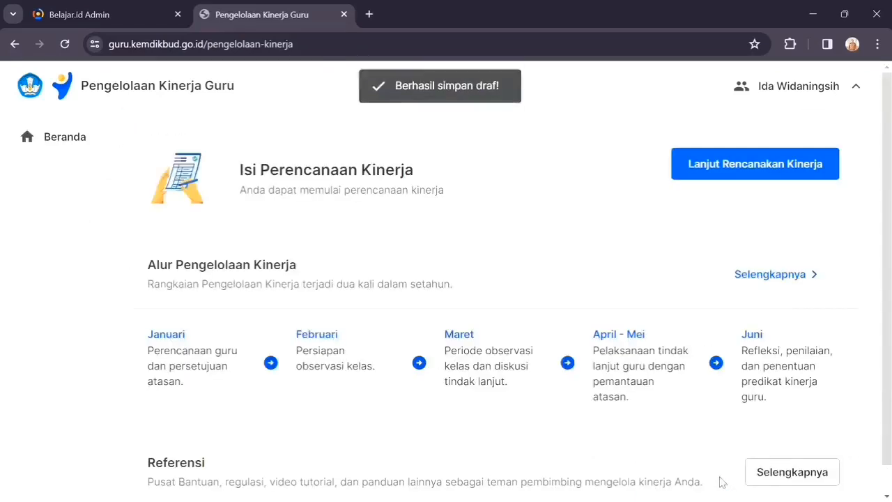
Step: Resume the saved performance plan and advance through Praktik Pembelajaran, Pengembangan Kompetensi and Tugas Tambahan to the Perilaku Kerja stage
{"action": "left_click", "coordinate": [809, 180]}
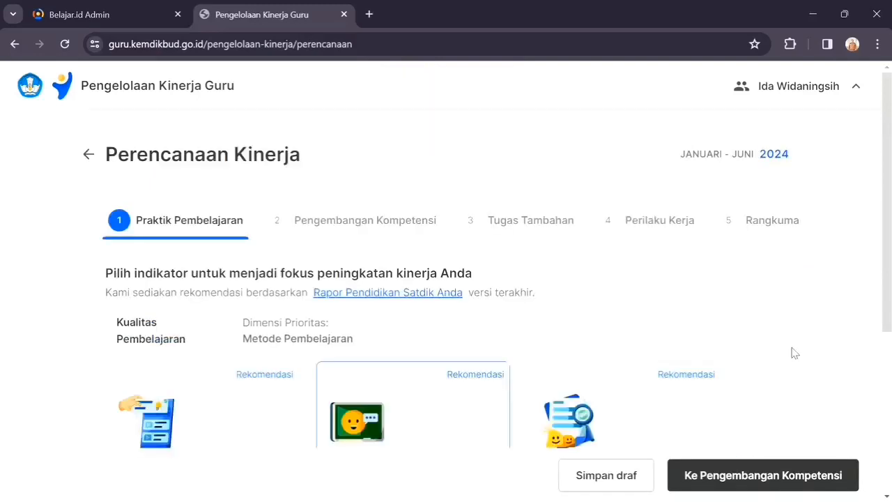
{"action": "left_click", "coordinate": [707, 482]}
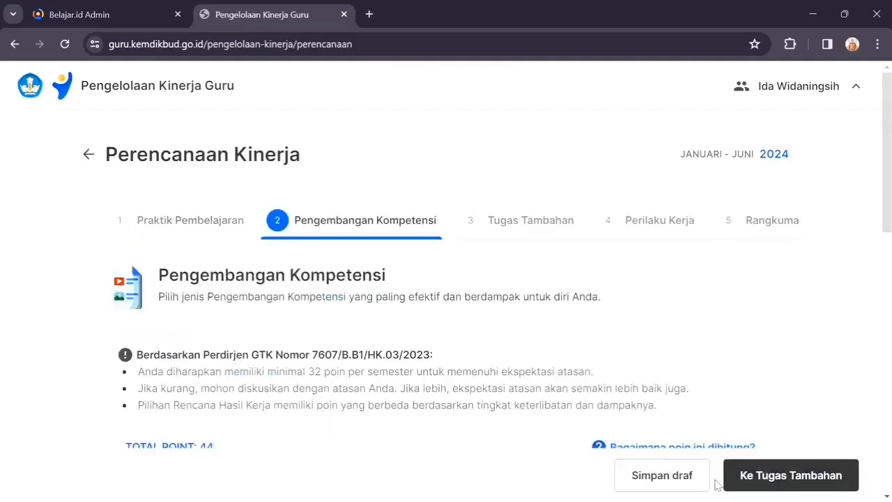
{"action": "left_click", "coordinate": [754, 479]}
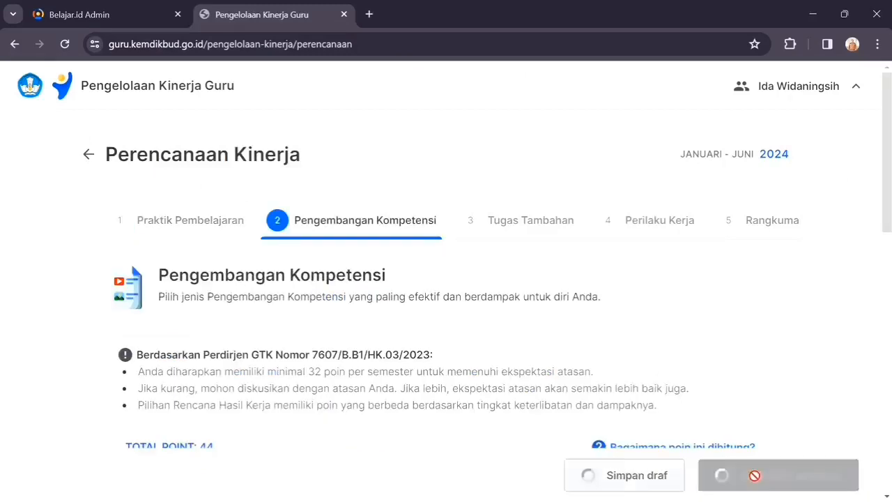
{"action": "scroll", "coordinate": [758, 317], "scroll_direction": "down", "scroll_amount": 3}
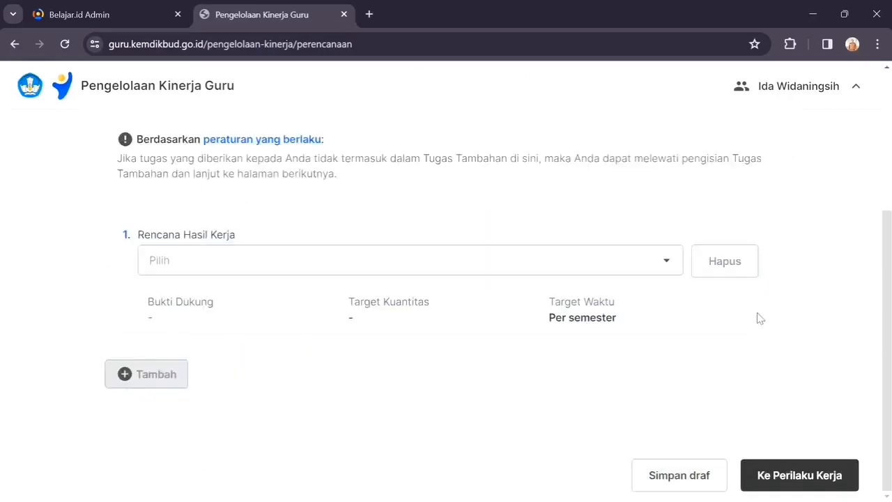
{"action": "left_click", "coordinate": [794, 475]}
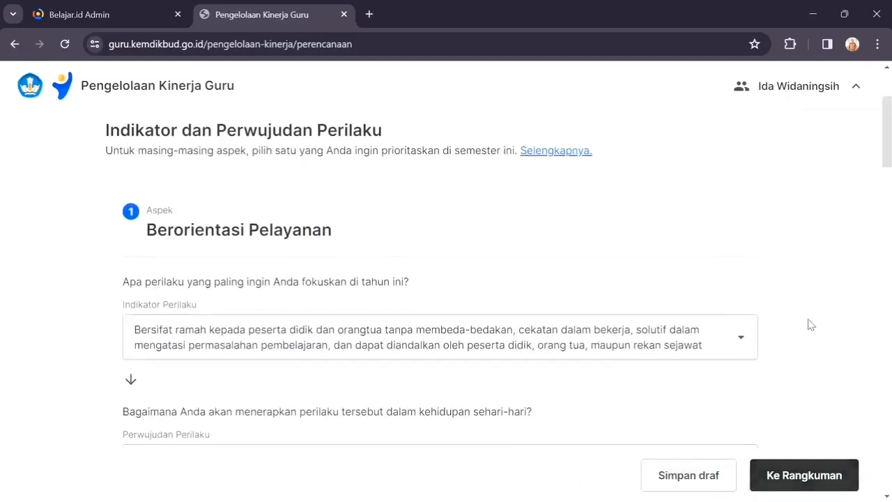
Step: Recheck the Perilaku Kerja choices from Berorientasi Pelayanan through Kolaboratif and proceed to the Rangkuman stage
{"action": "scroll", "coordinate": [796, 331], "scroll_direction": "down", "scroll_amount": 1}
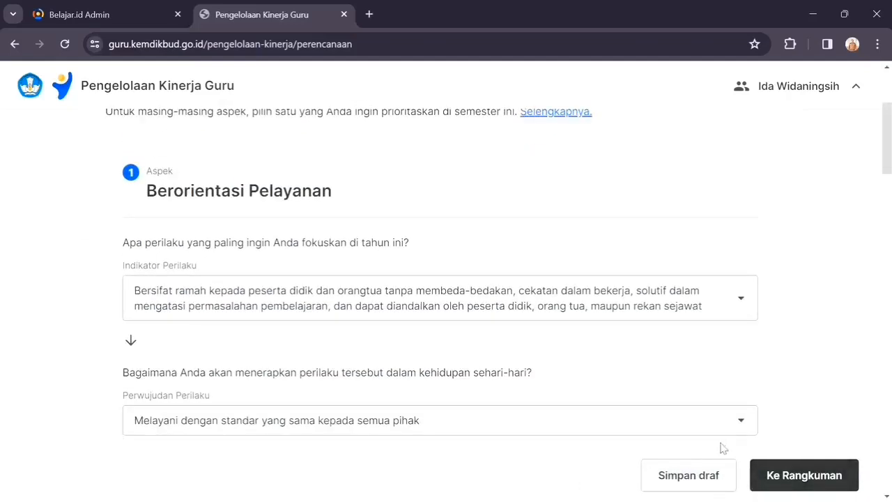
{"action": "scroll", "coordinate": [755, 288], "scroll_direction": "up", "scroll_amount": 4}
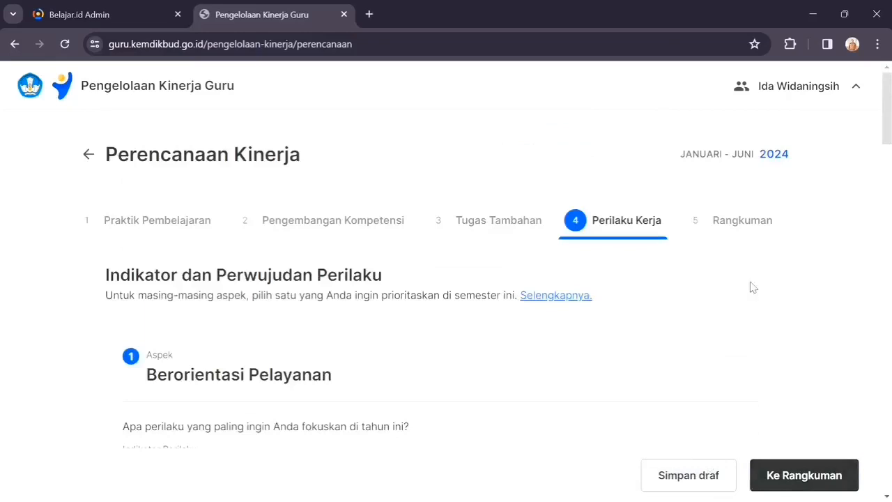
{"action": "scroll", "coordinate": [755, 288], "scroll_direction": "down", "scroll_amount": 15}
{"action": "scroll", "coordinate": [757, 287], "scroll_direction": "down", "scroll_amount": 7}
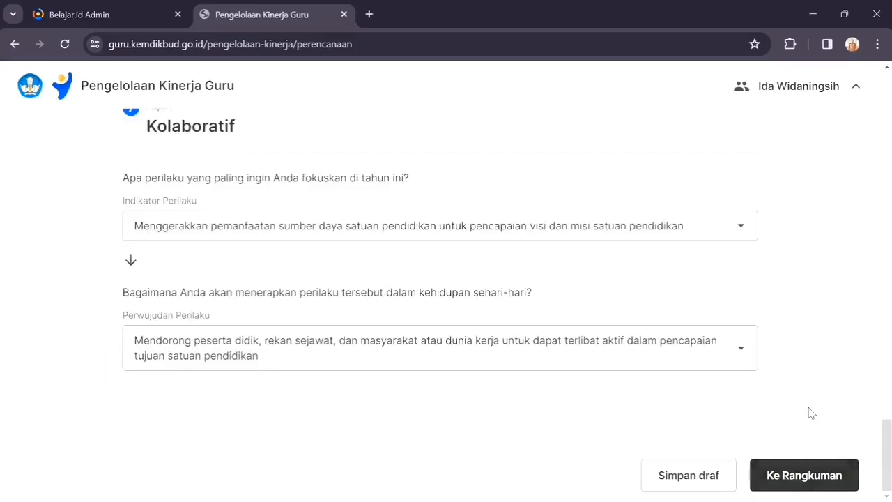
{"action": "left_click", "coordinate": [795, 478]}
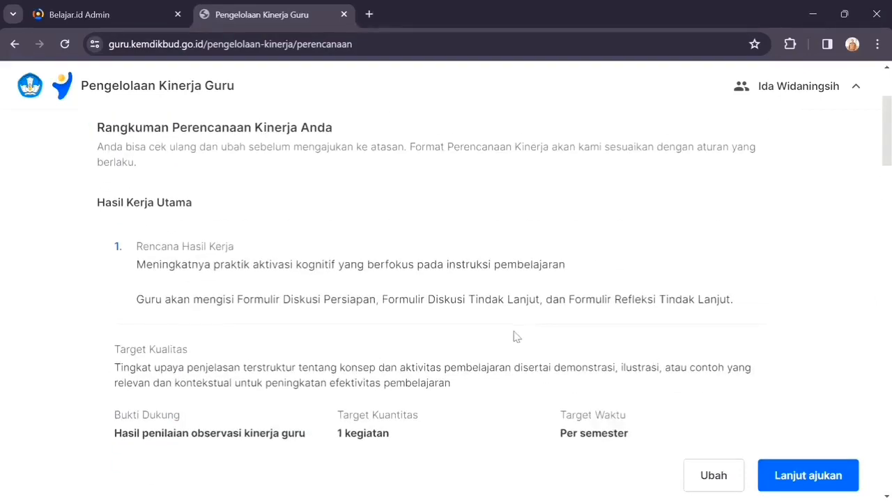
Step: Review the plan summary, checking each Rencana Hasil Kerja with its targets and evidence, and the Perilaku Kerja table of indicators and Perwujudan
{"action": "scroll", "coordinate": [516, 336], "scroll_direction": "down", "scroll_amount": 1}
{"action": "scroll", "coordinate": [516, 335], "scroll_direction": "up", "scroll_amount": 1}
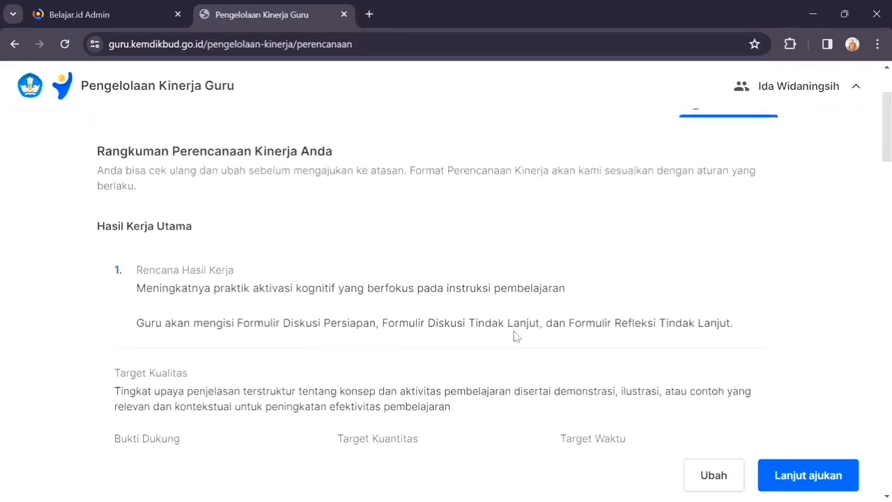
{"action": "scroll", "coordinate": [134, 266], "scroll_direction": "down", "scroll_amount": 5}
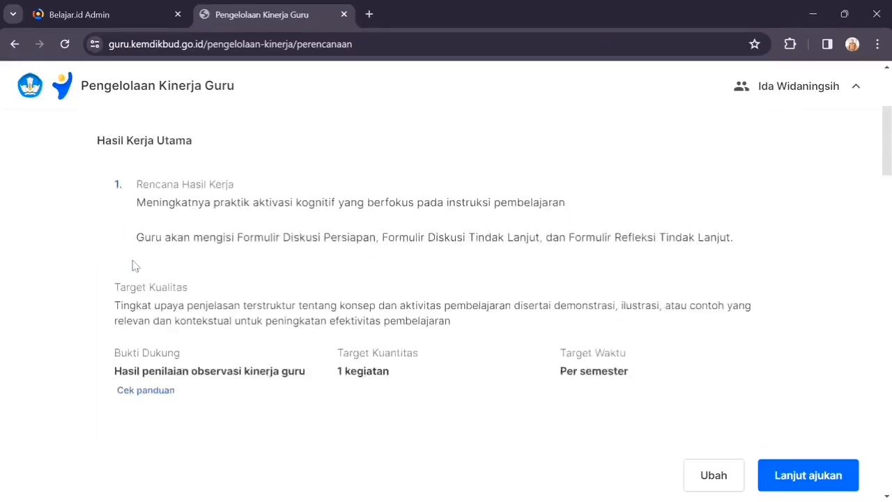
{"action": "scroll", "coordinate": [135, 266], "scroll_direction": "up", "scroll_amount": 1}
{"action": "scroll", "coordinate": [134, 265], "scroll_direction": "down", "scroll_amount": 15}
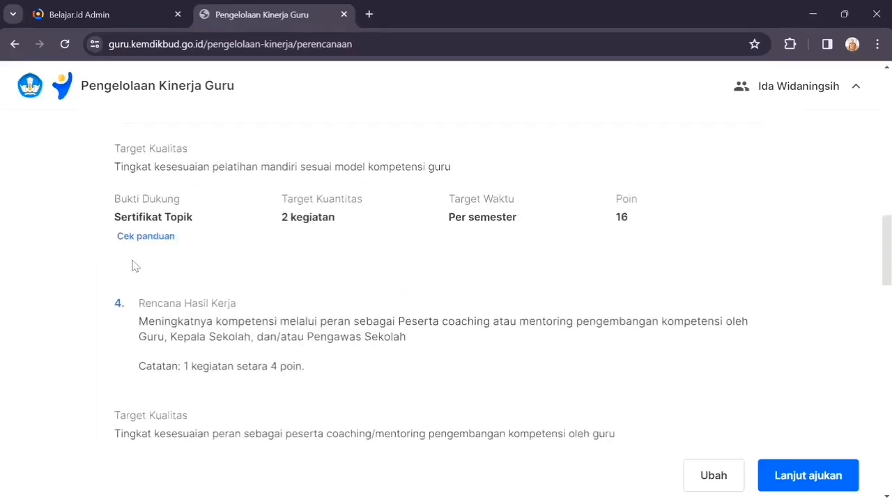
{"action": "scroll", "coordinate": [135, 263], "scroll_direction": "down", "scroll_amount": 4}
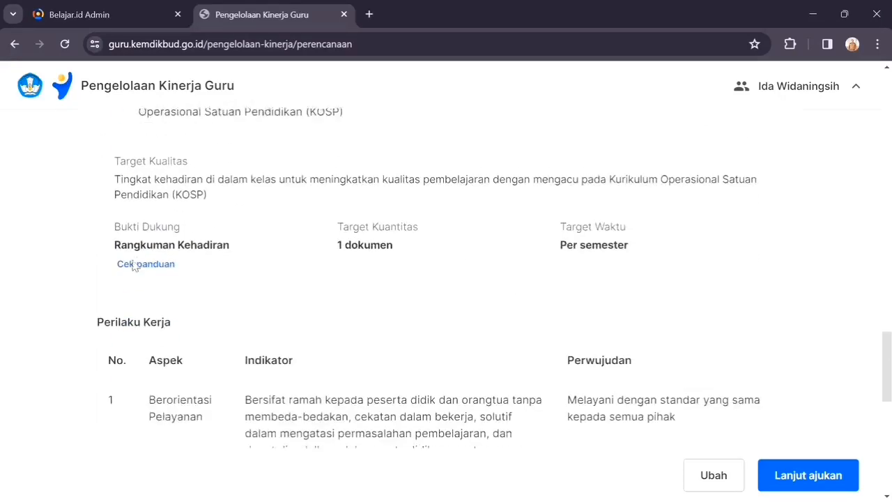
{"action": "scroll", "coordinate": [134, 266], "scroll_direction": "up", "scroll_amount": 2}
{"action": "scroll", "coordinate": [134, 266], "scroll_direction": "down", "scroll_amount": 3}
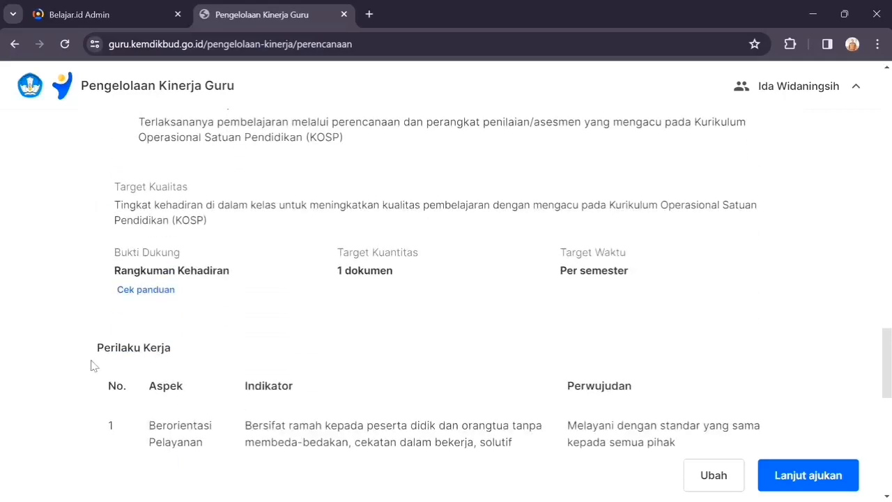
{"action": "scroll", "coordinate": [91, 365], "scroll_direction": "down", "scroll_amount": 6}
{"action": "scroll", "coordinate": [91, 365], "scroll_direction": "down", "scroll_amount": 1}
{"action": "scroll", "coordinate": [91, 365], "scroll_direction": "up", "scroll_amount": 2}
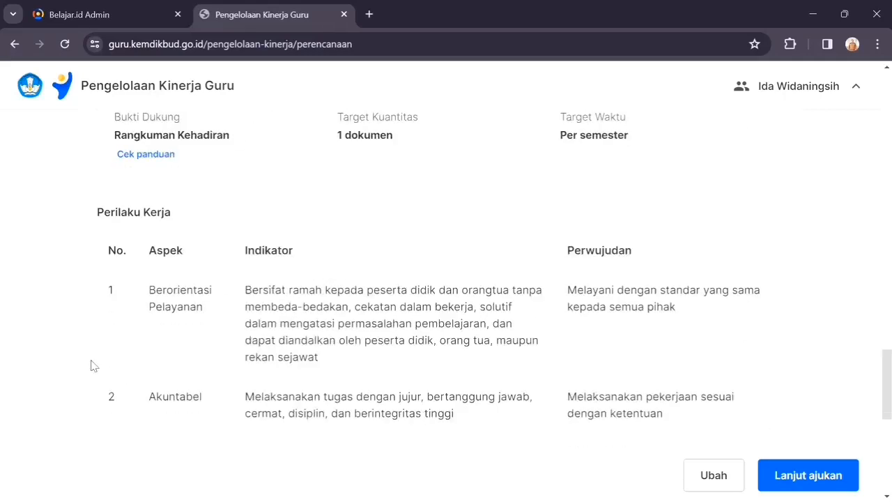
{"action": "scroll", "coordinate": [91, 365], "scroll_direction": "down", "scroll_amount": 1}
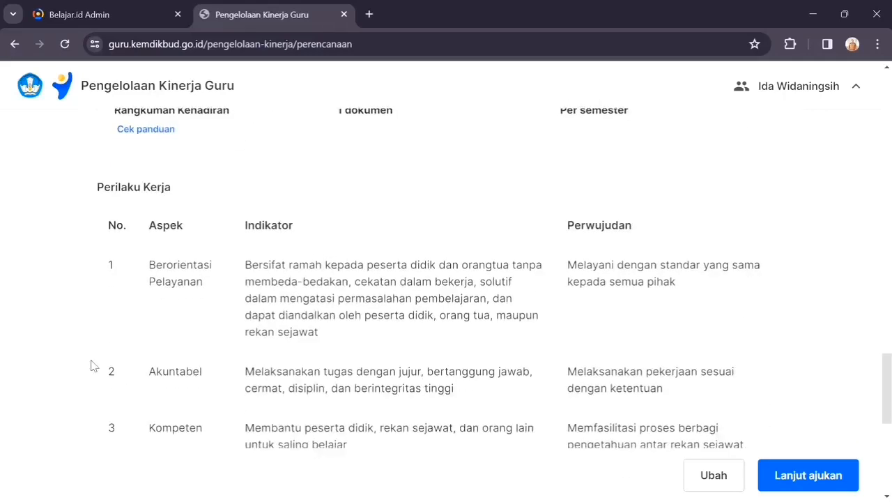
{"action": "scroll", "coordinate": [91, 365], "scroll_direction": "down", "scroll_amount": 6}
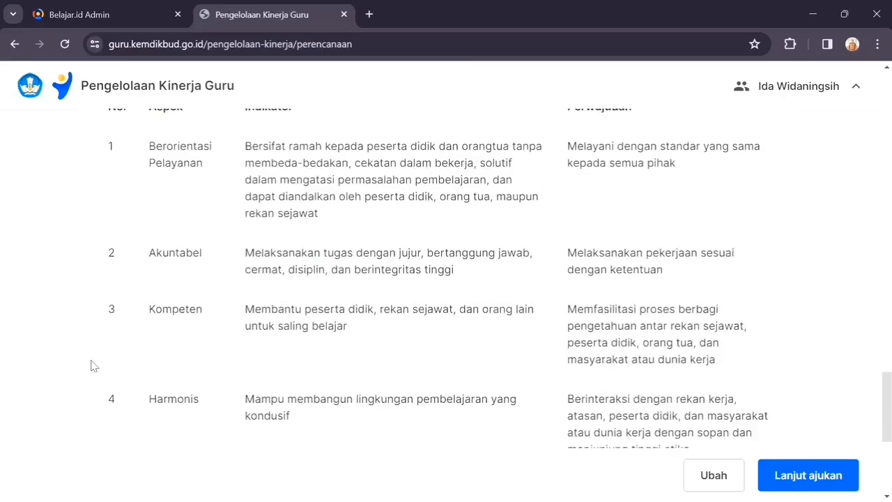